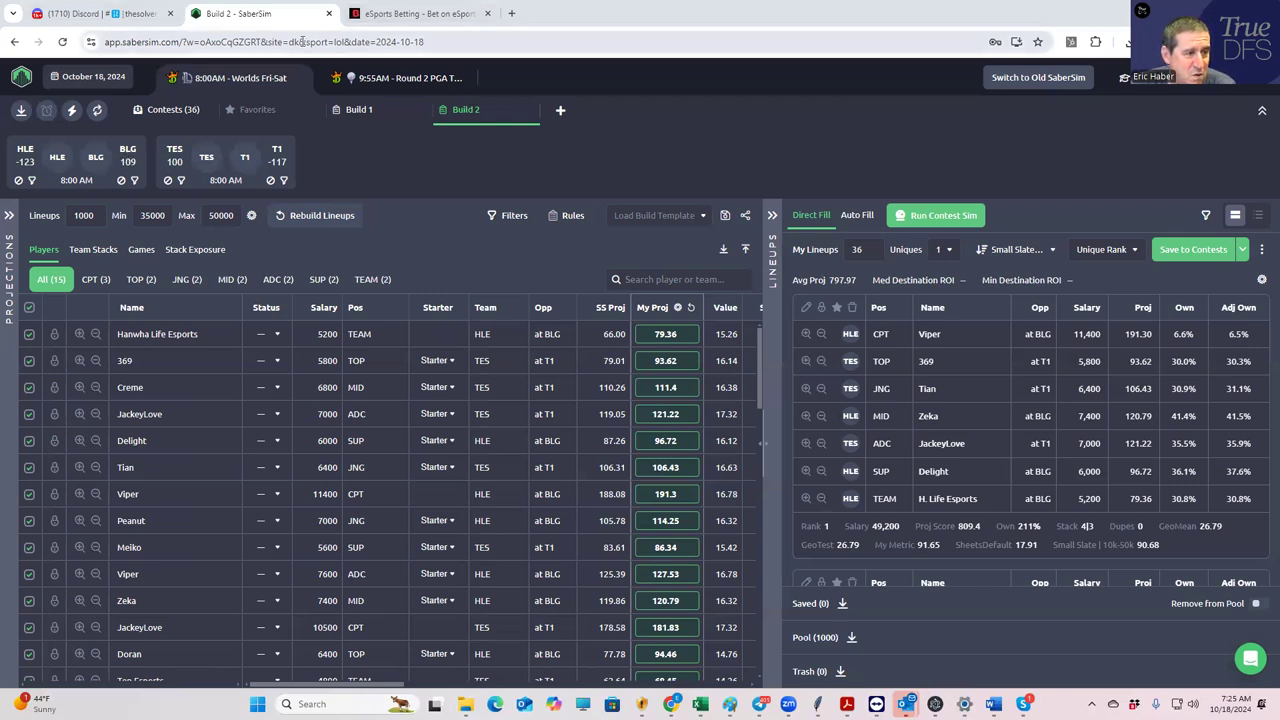
Step: Switch to the BetOnline esports page and add Hanwha Life as match winner to the bet slip with a stake of 600
click(395, 14)
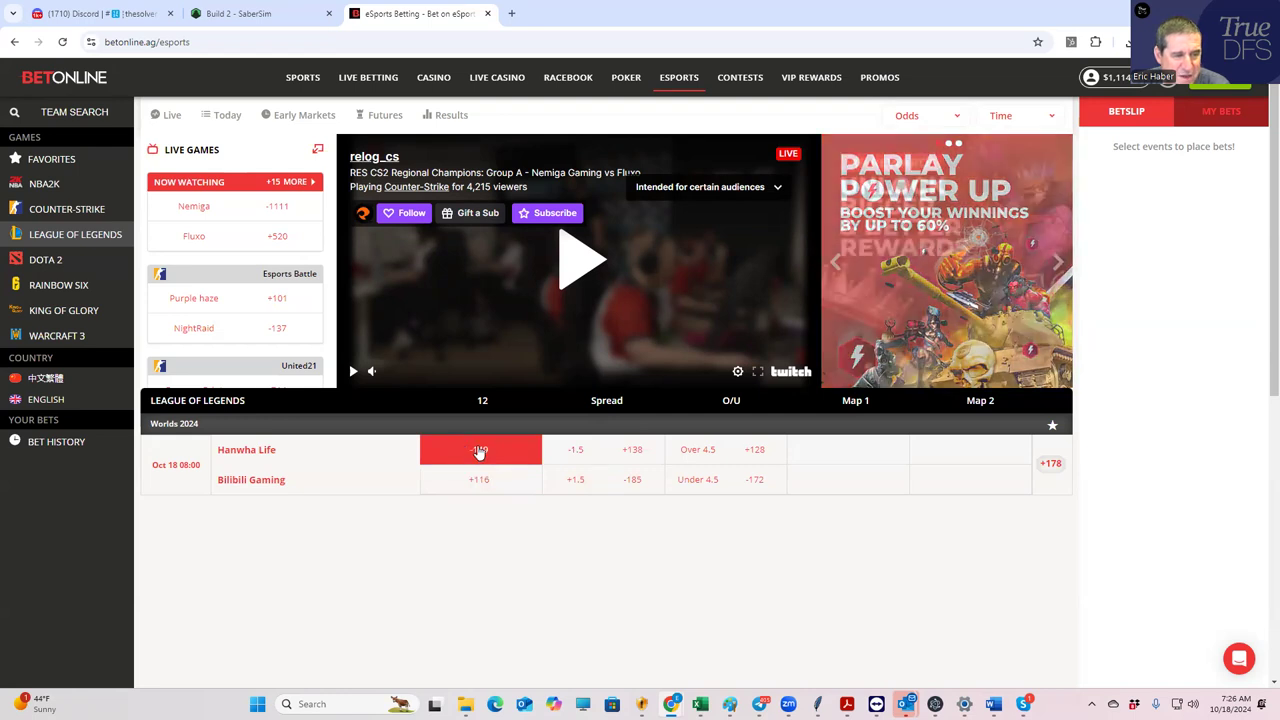
click(480, 452)
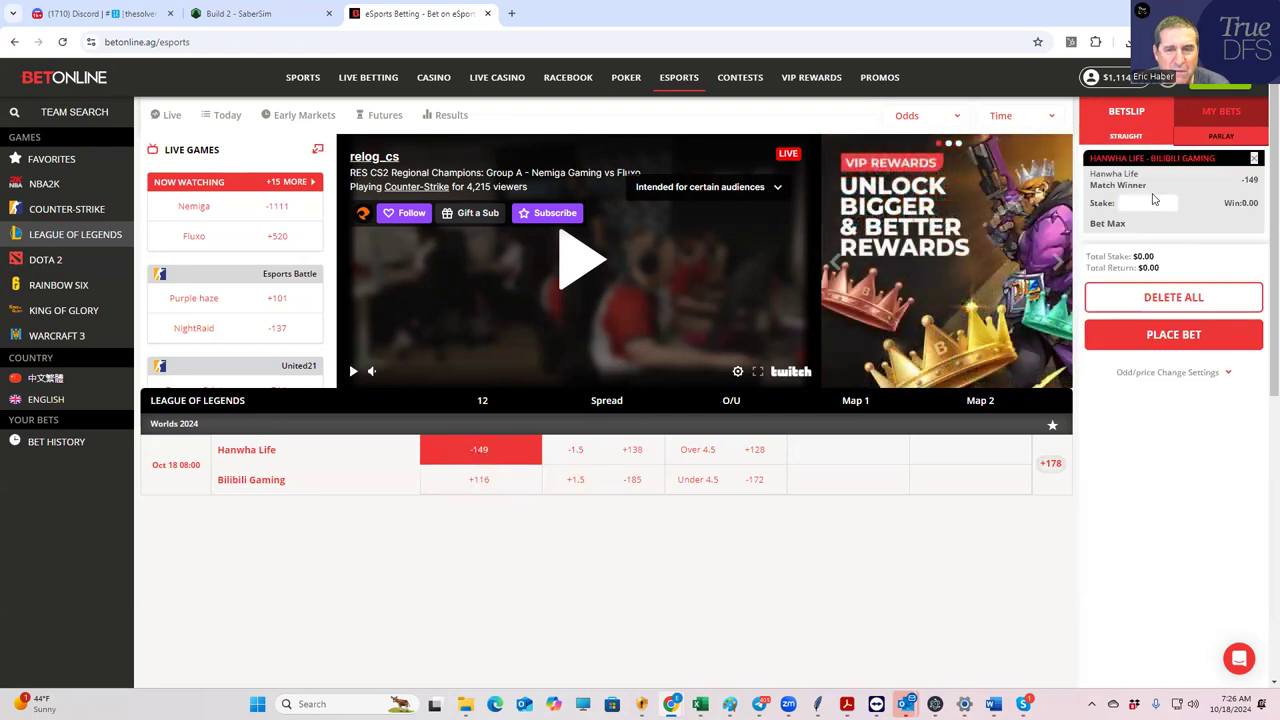
click(1150, 204)
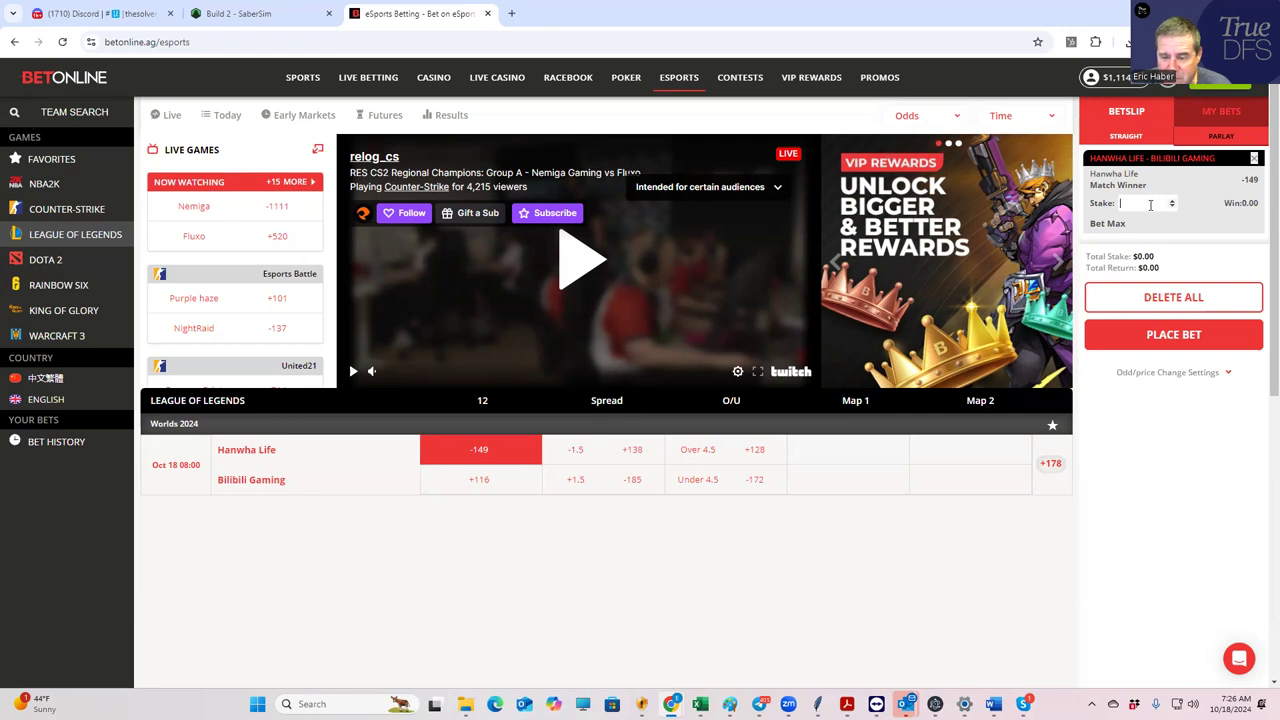
click(1150, 204)
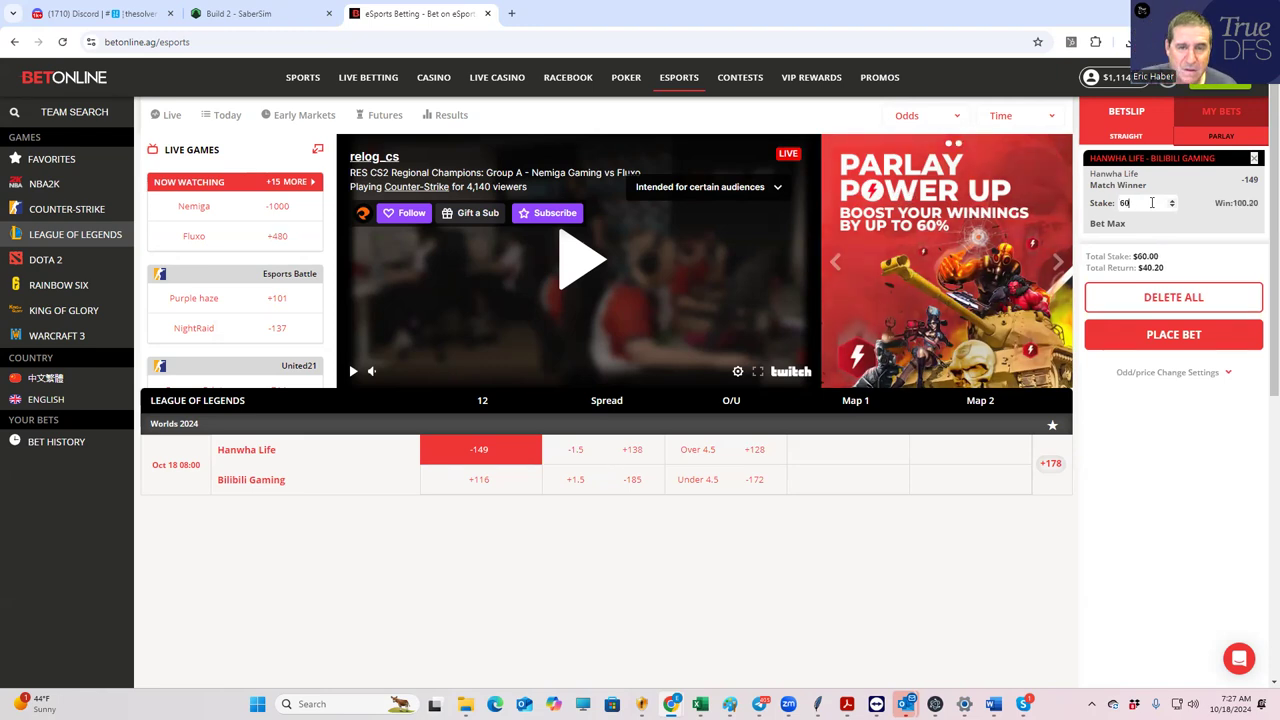
text(600)
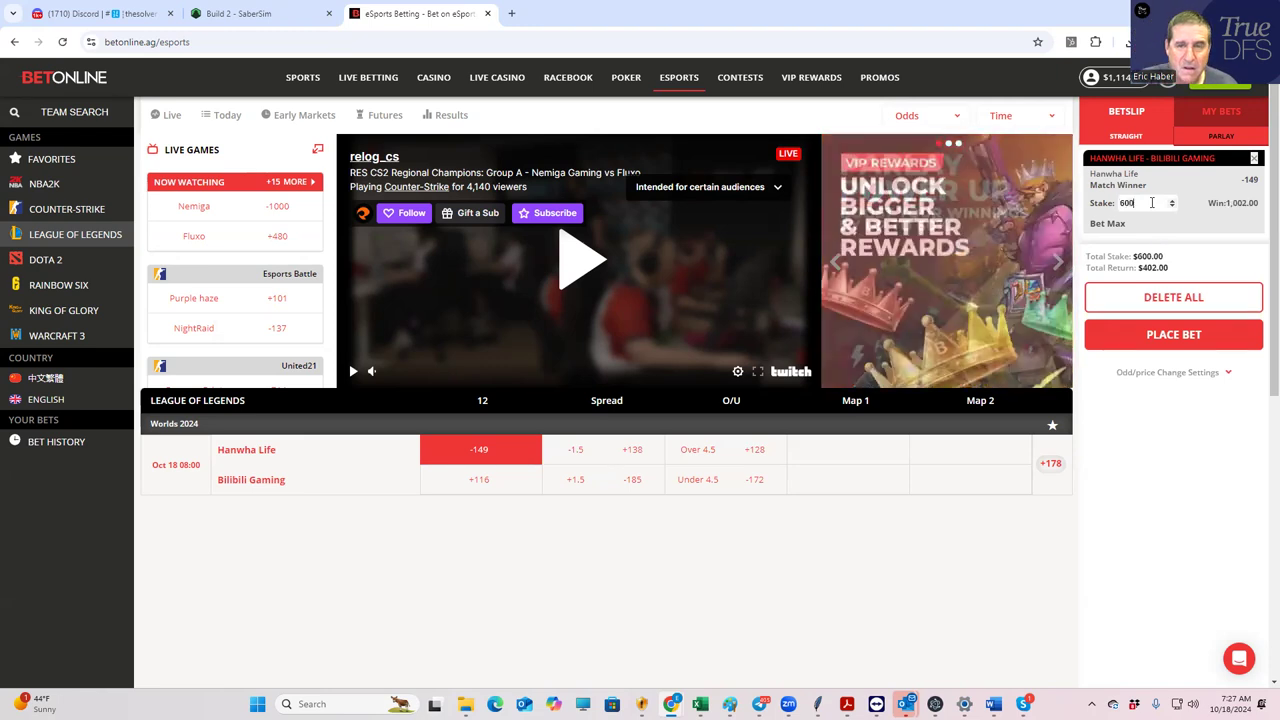
click(1140, 434)
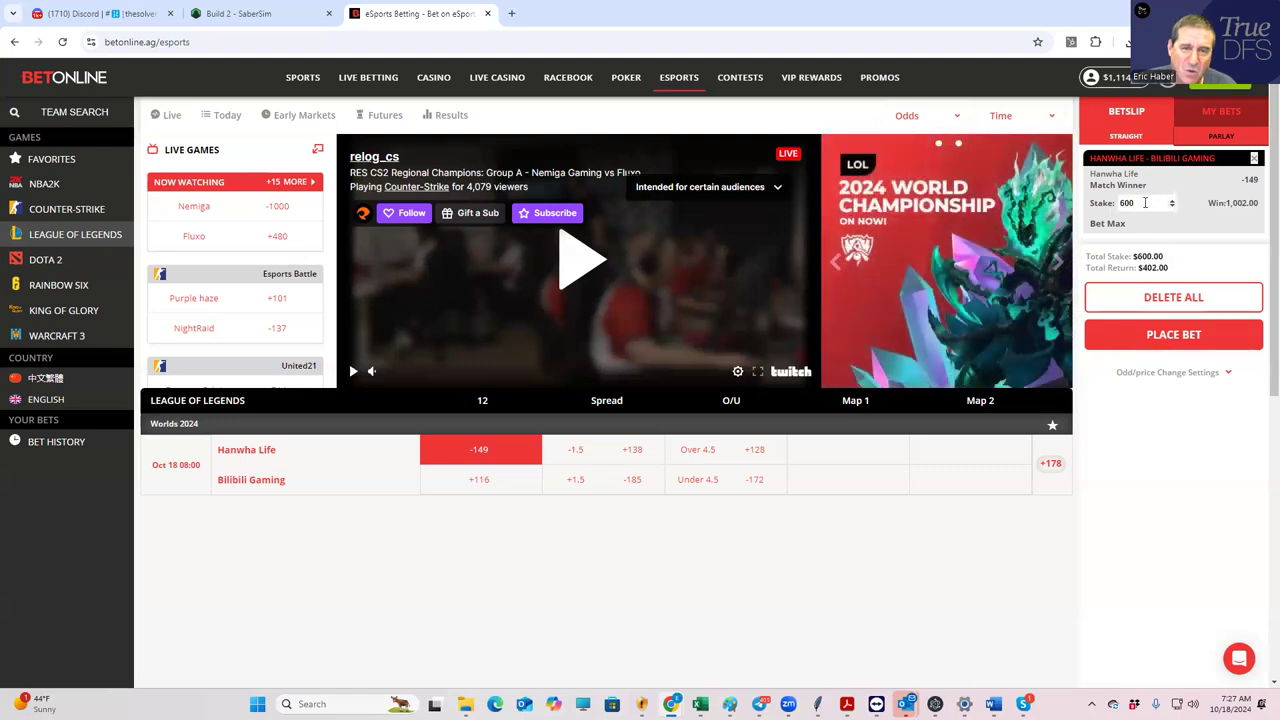
Step: Try a stake of 400 on the Hanwha Life bet, and set it back to 600
drag(1142, 203, 1093, 205)
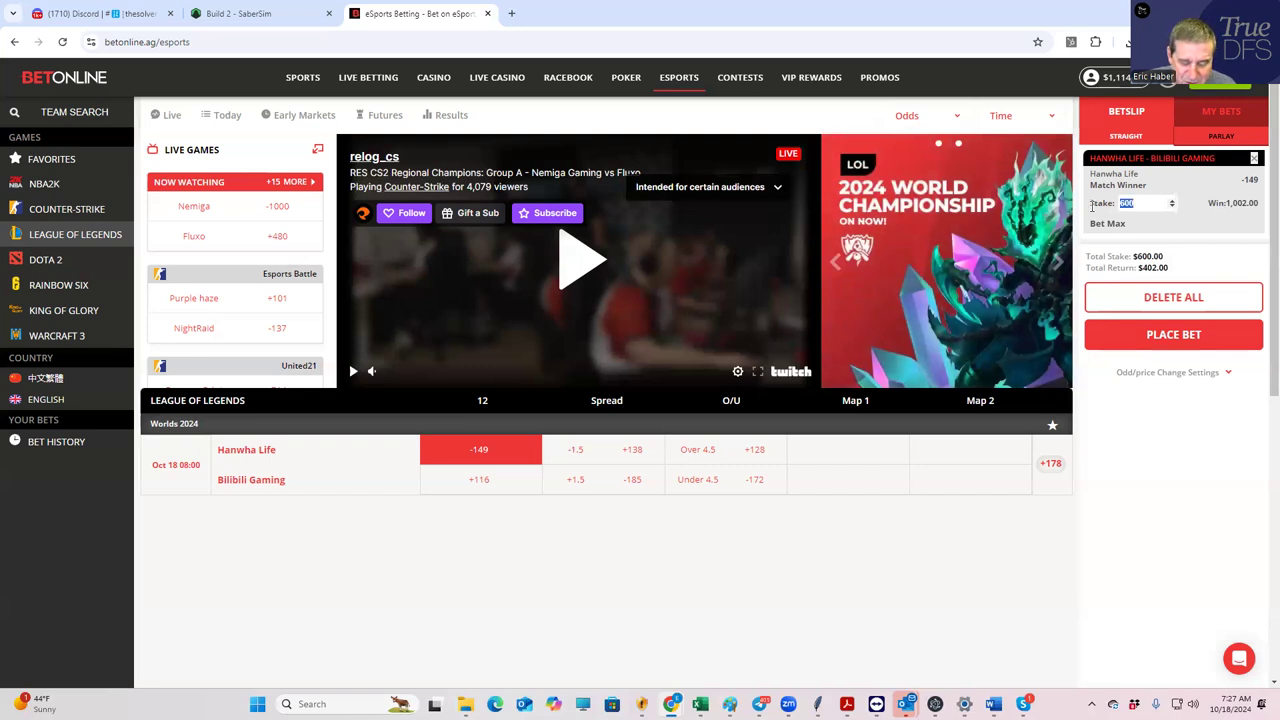
text(400)
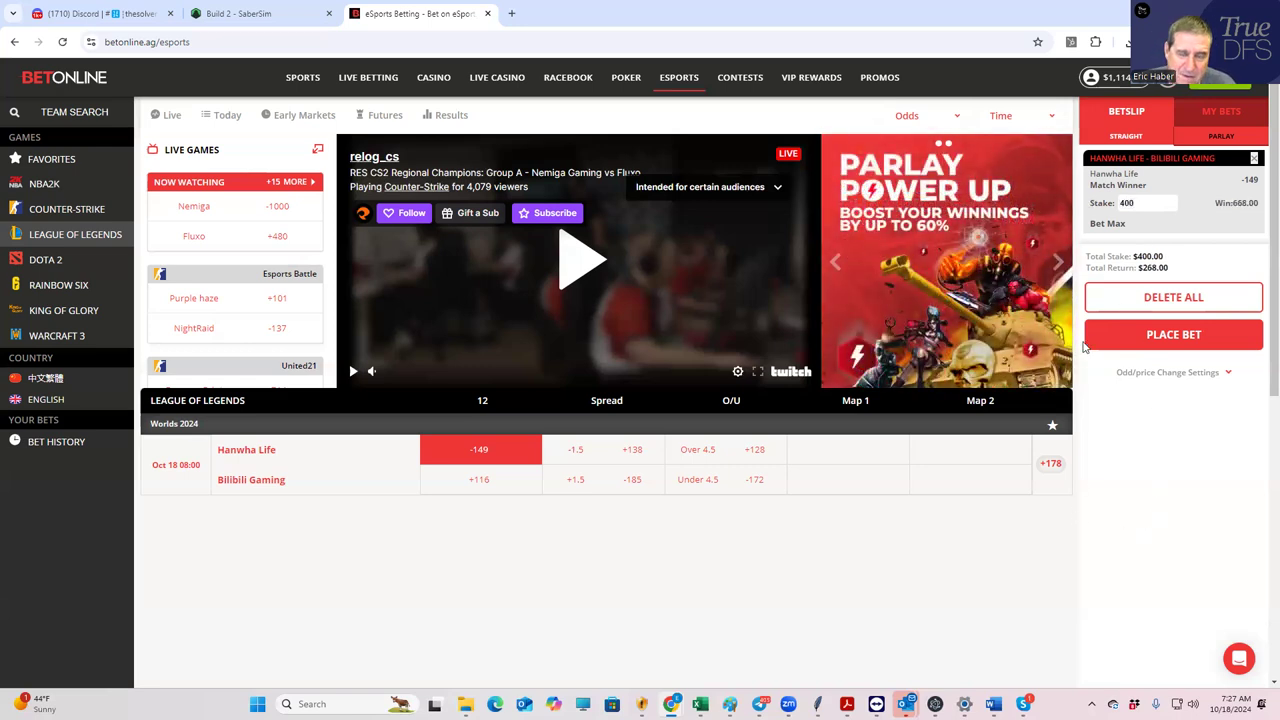
drag(1133, 203, 1110, 203)
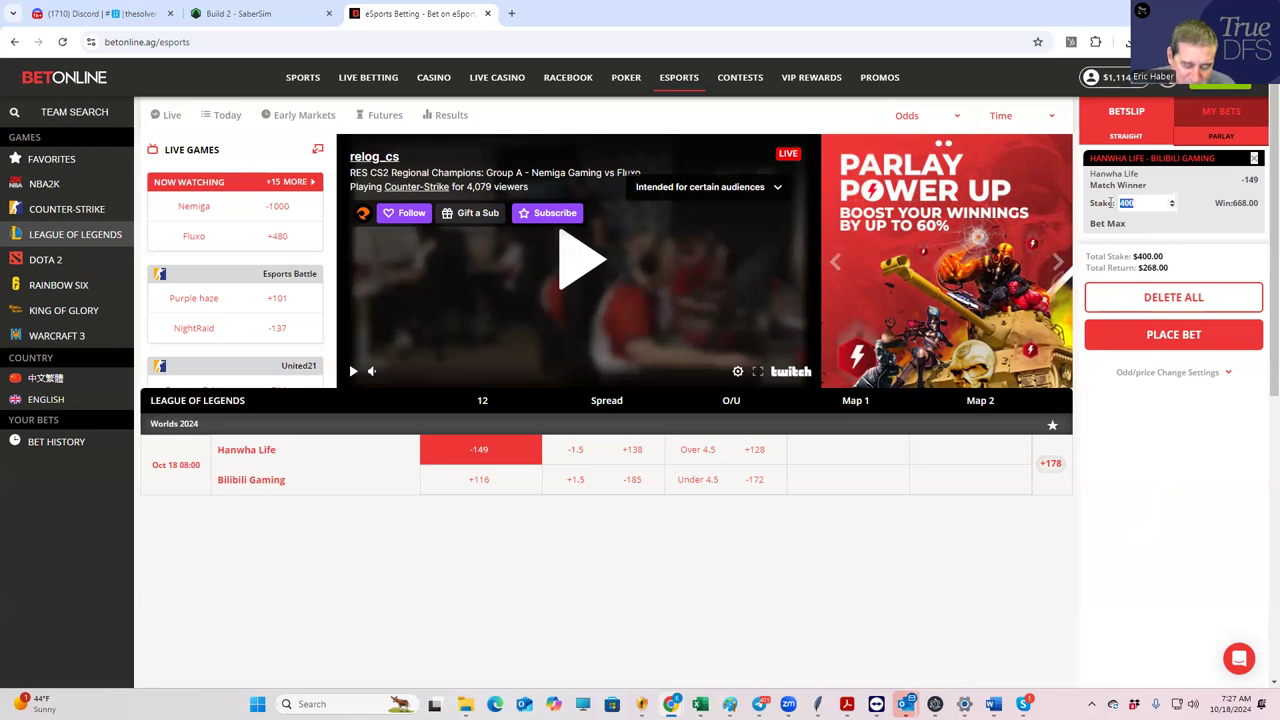
text(6)
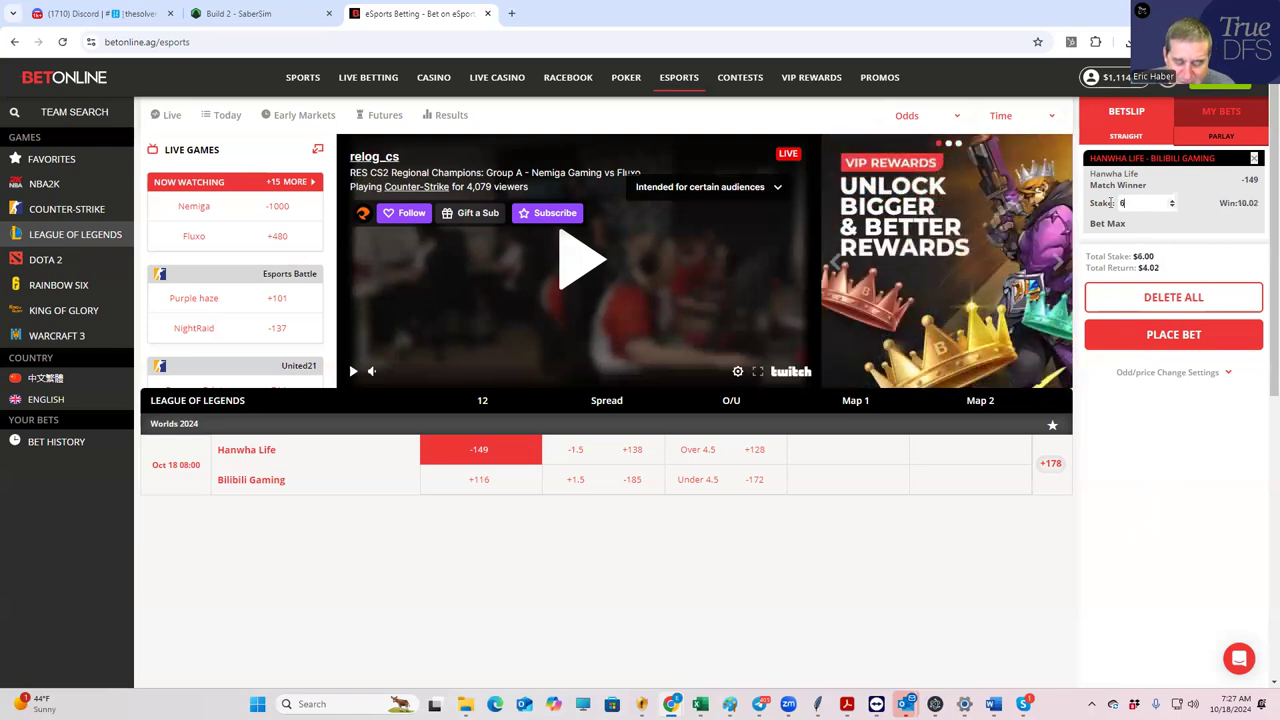
text(00)
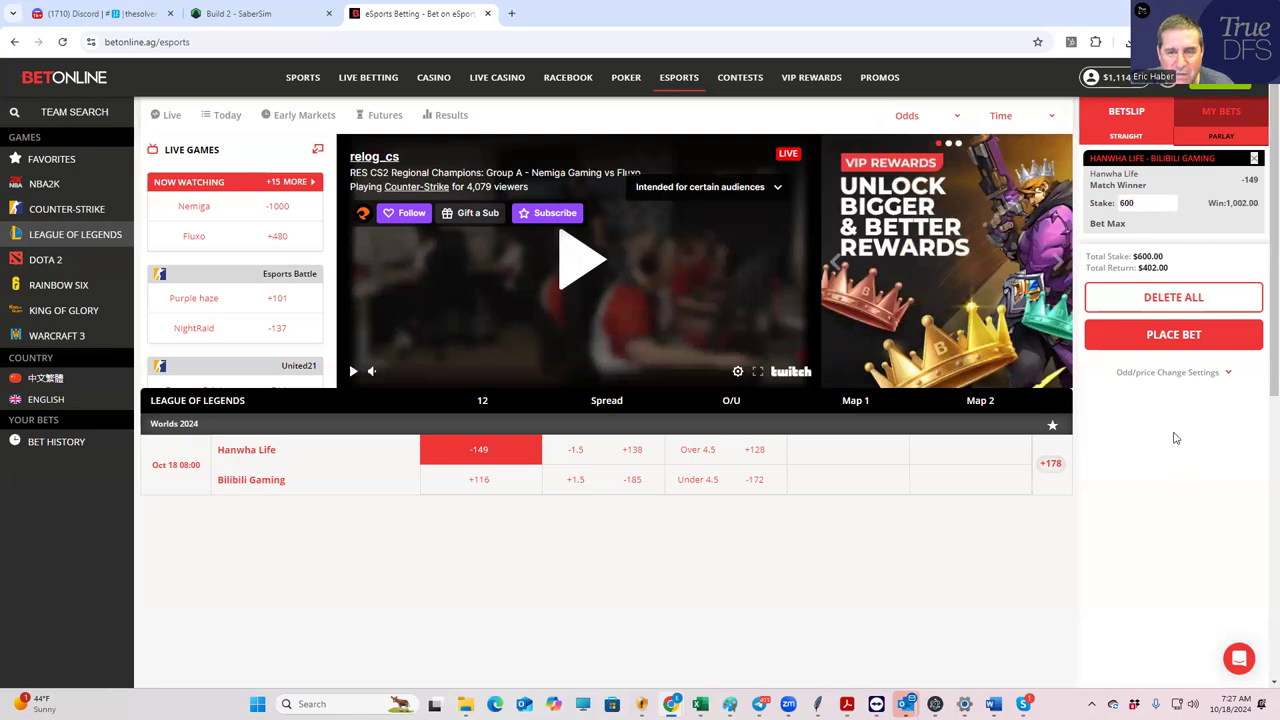
Step: Place the Hanwha Life bet and close the BetOnline page to return to Build 2 in SaberSim
click(1170, 336)
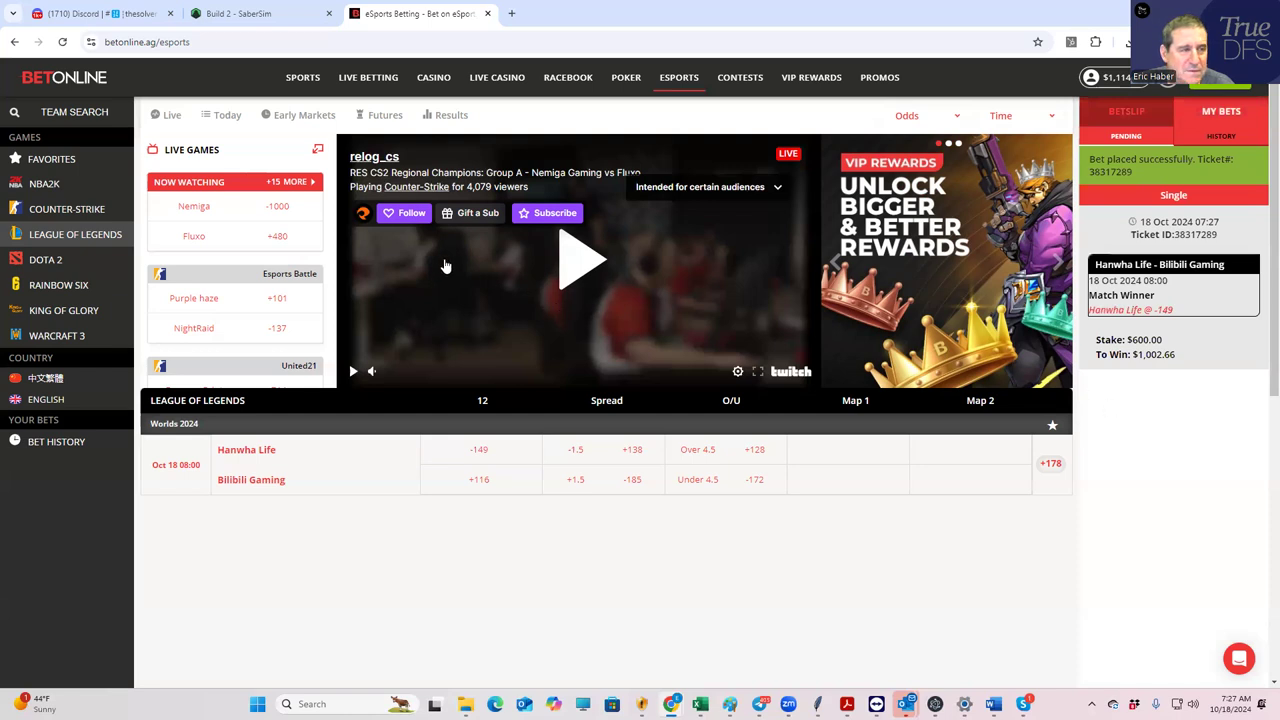
click(487, 13)
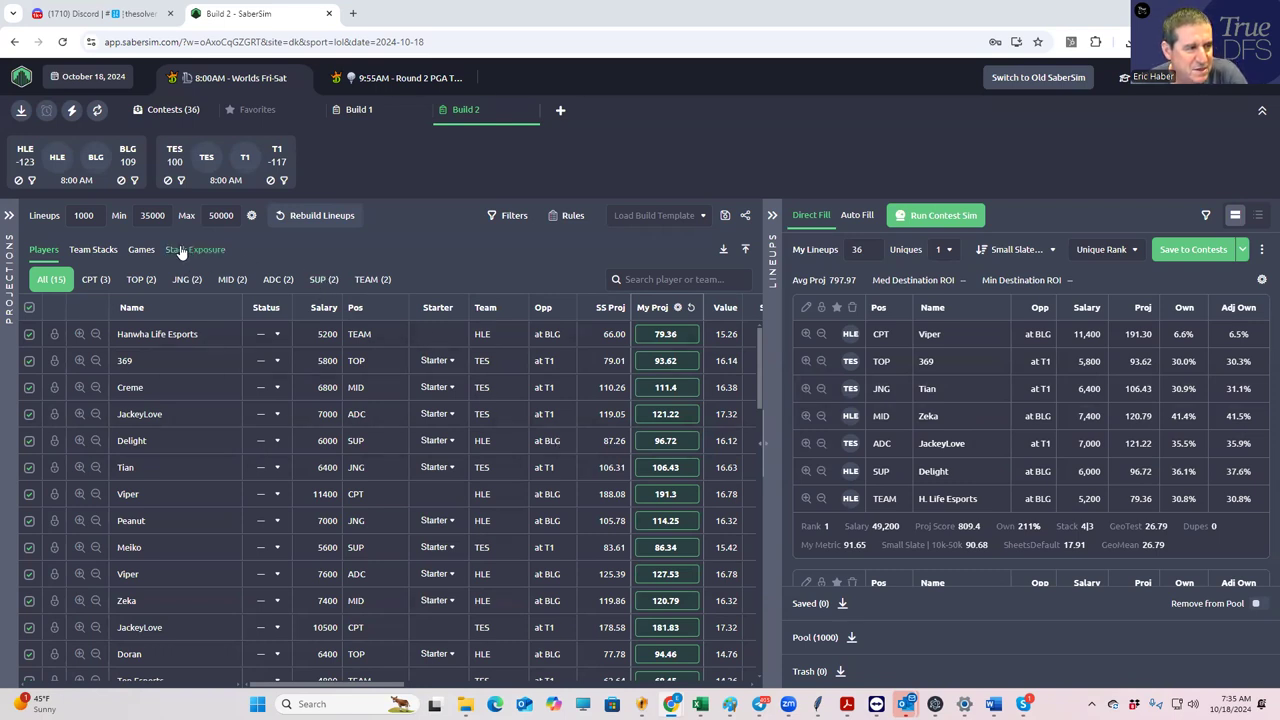
Step: Run the contest sim on the Build 2 lineups and review the team stack and stack type exposures
click(104, 257)
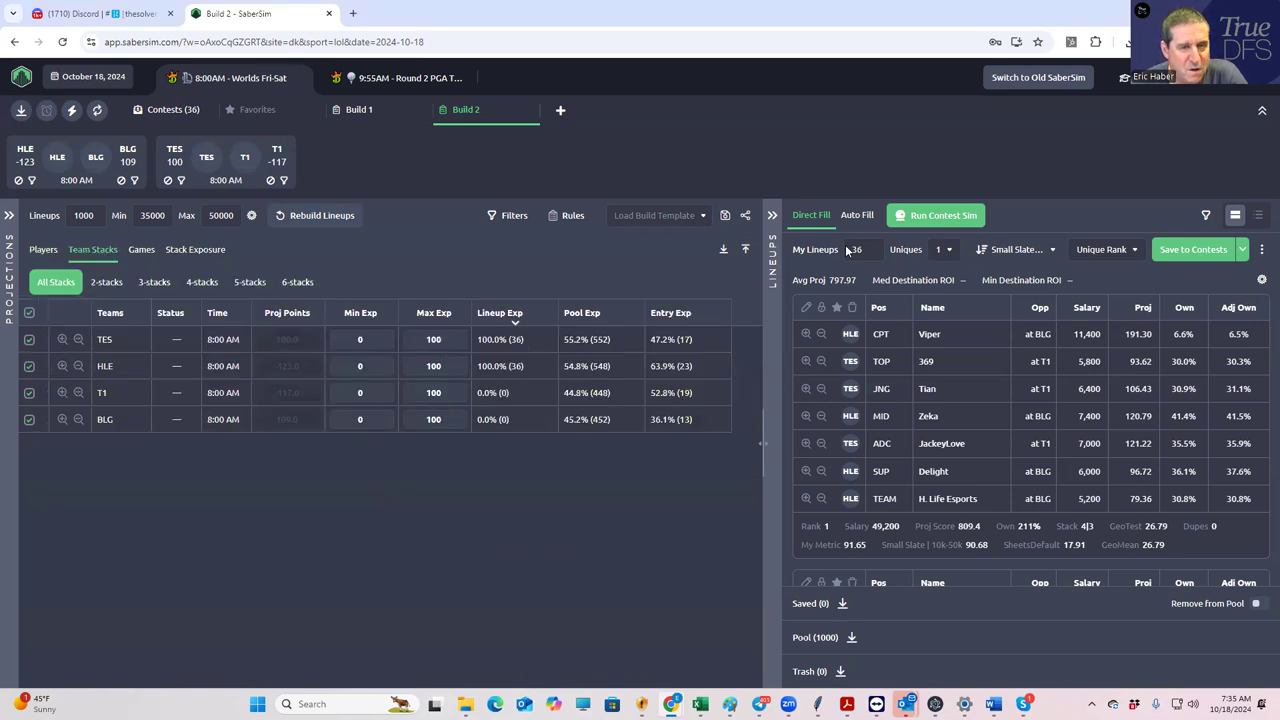
click(918, 218)
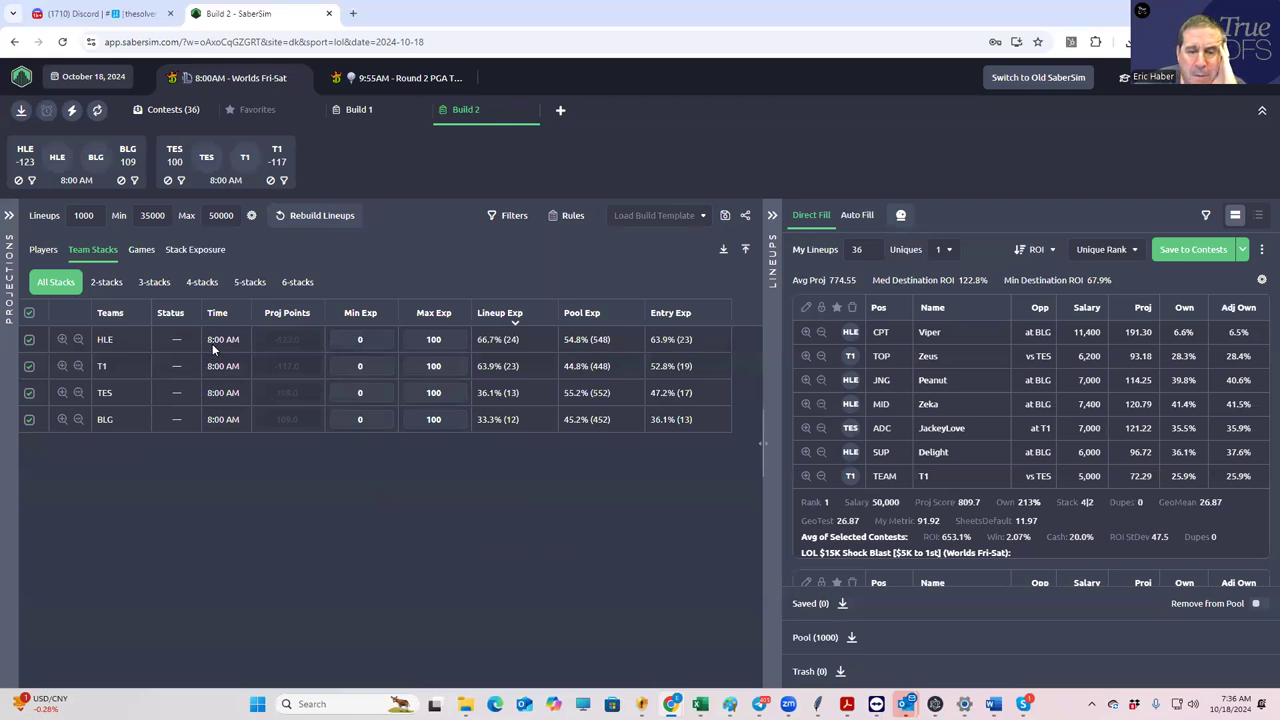
click(187, 251)
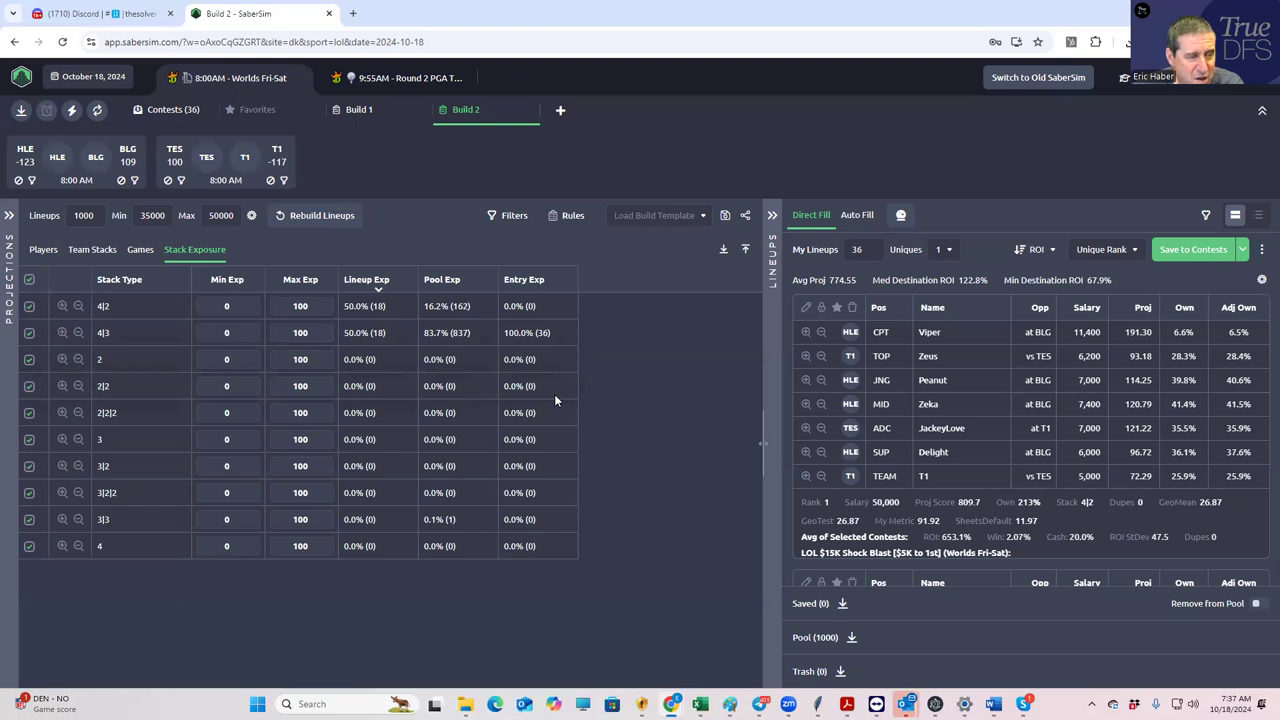
Step: Set the lineups' Uniques to 2 and review the team stack exposures
click(946, 250)
click(945, 294)
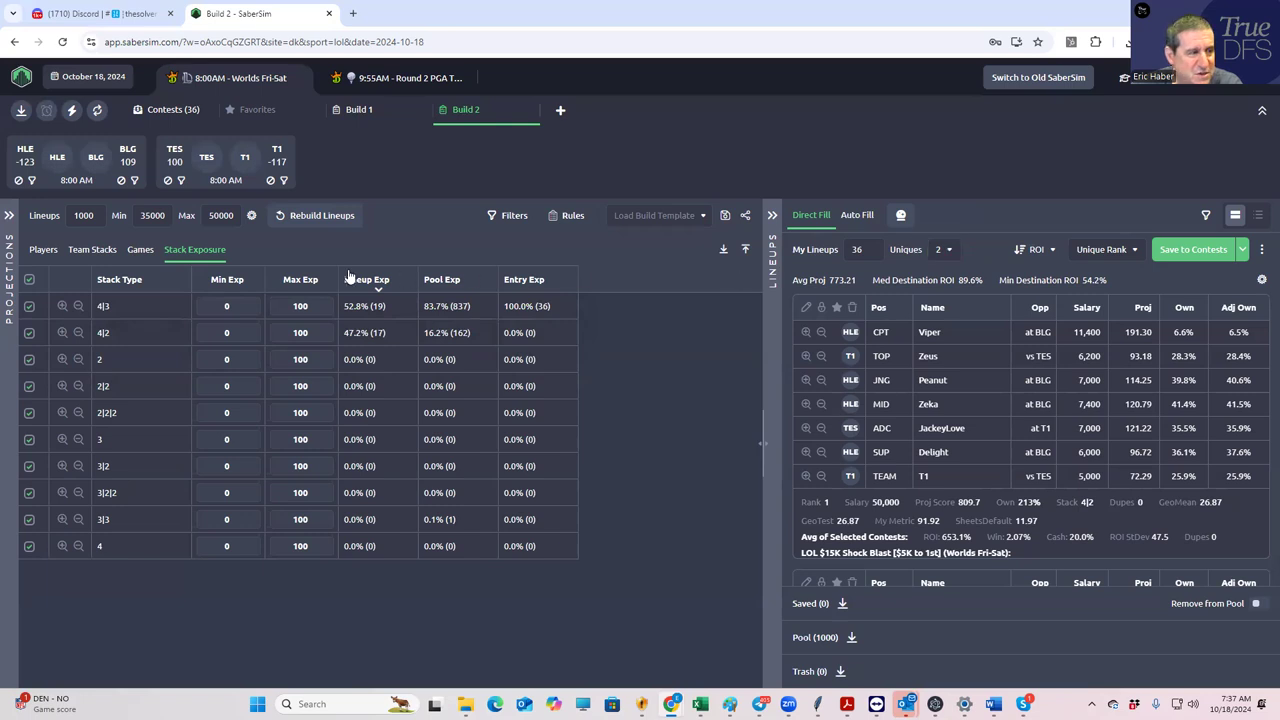
click(91, 250)
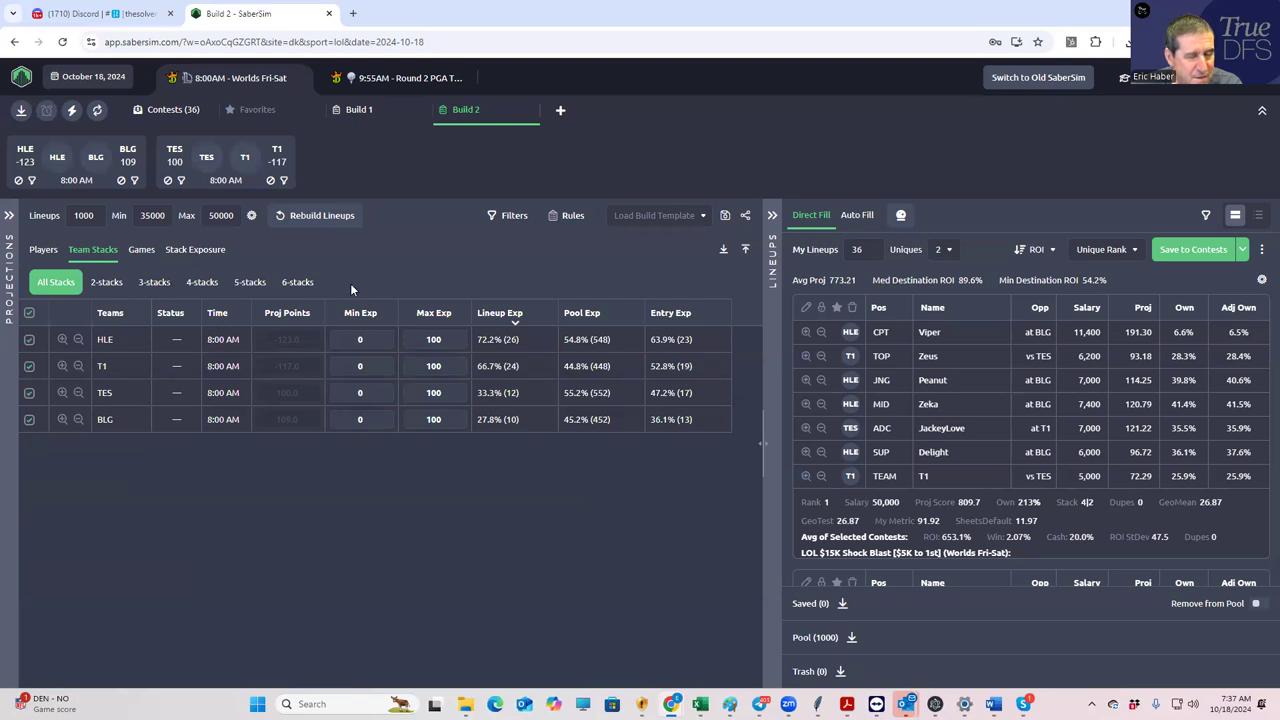
Step: Try a Uniques value of 3 for the lineups, and set it back to 2
click(950, 254)
click(943, 380)
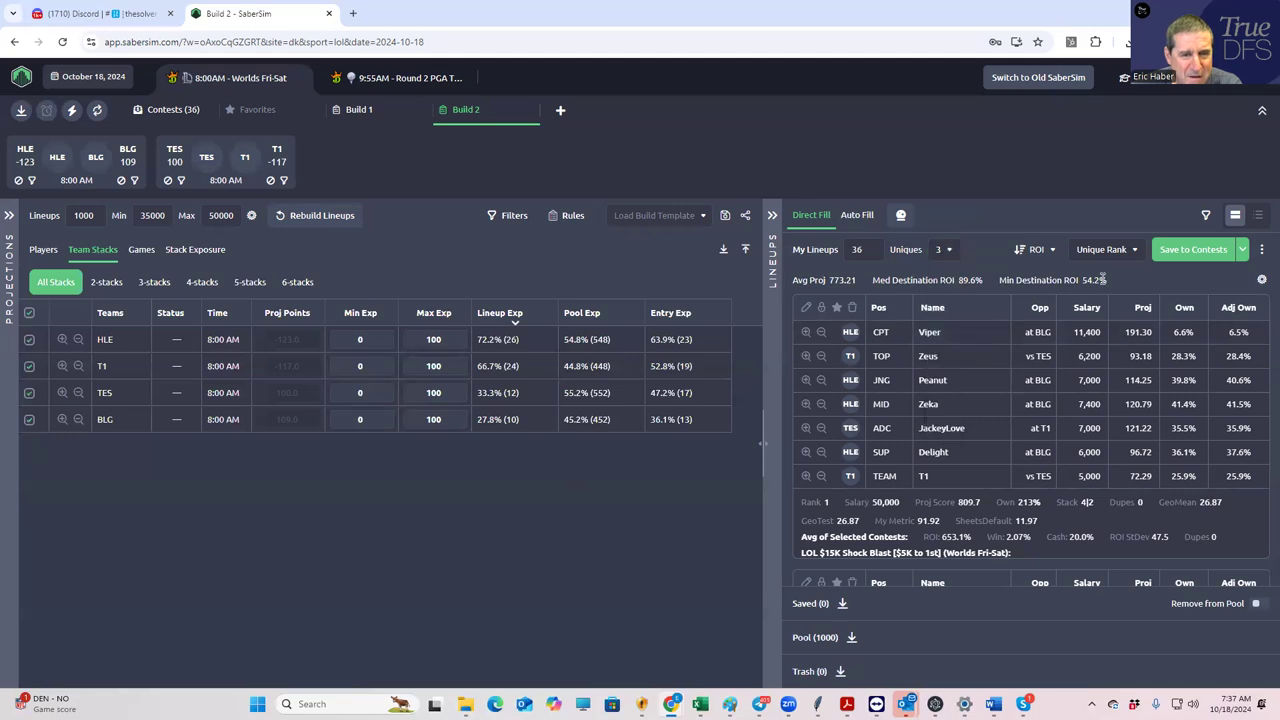
click(950, 252)
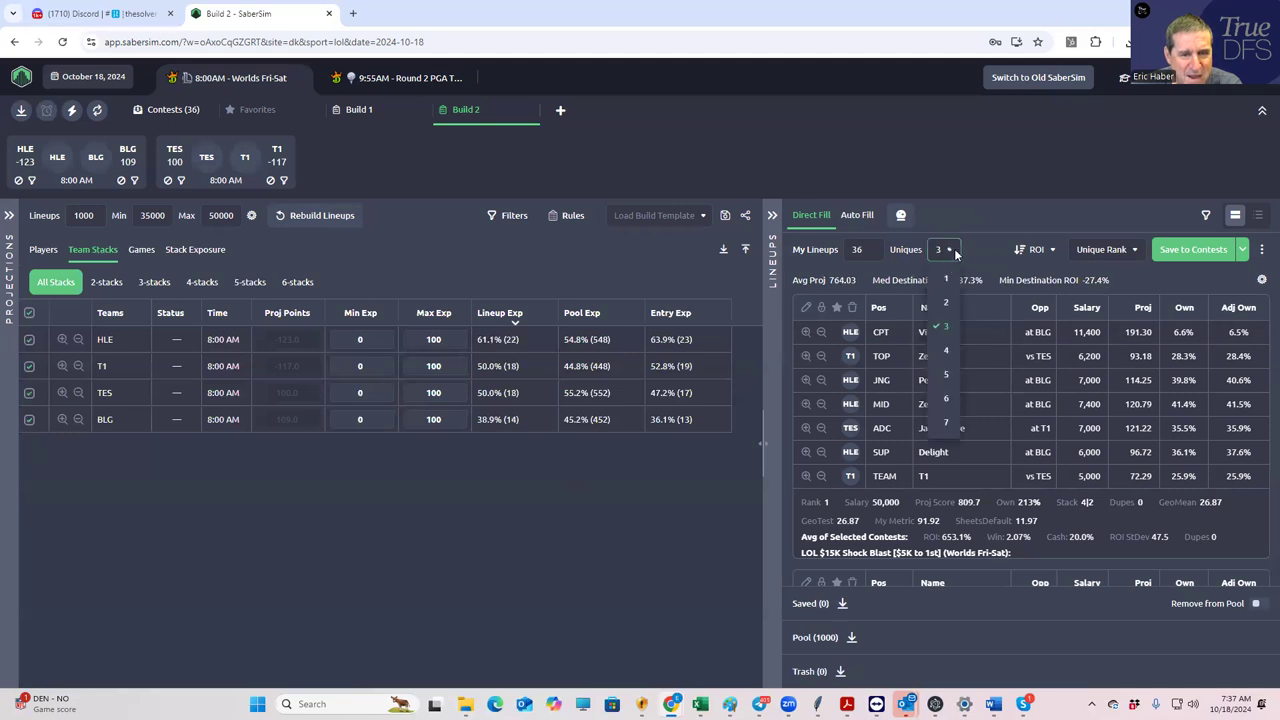
click(945, 304)
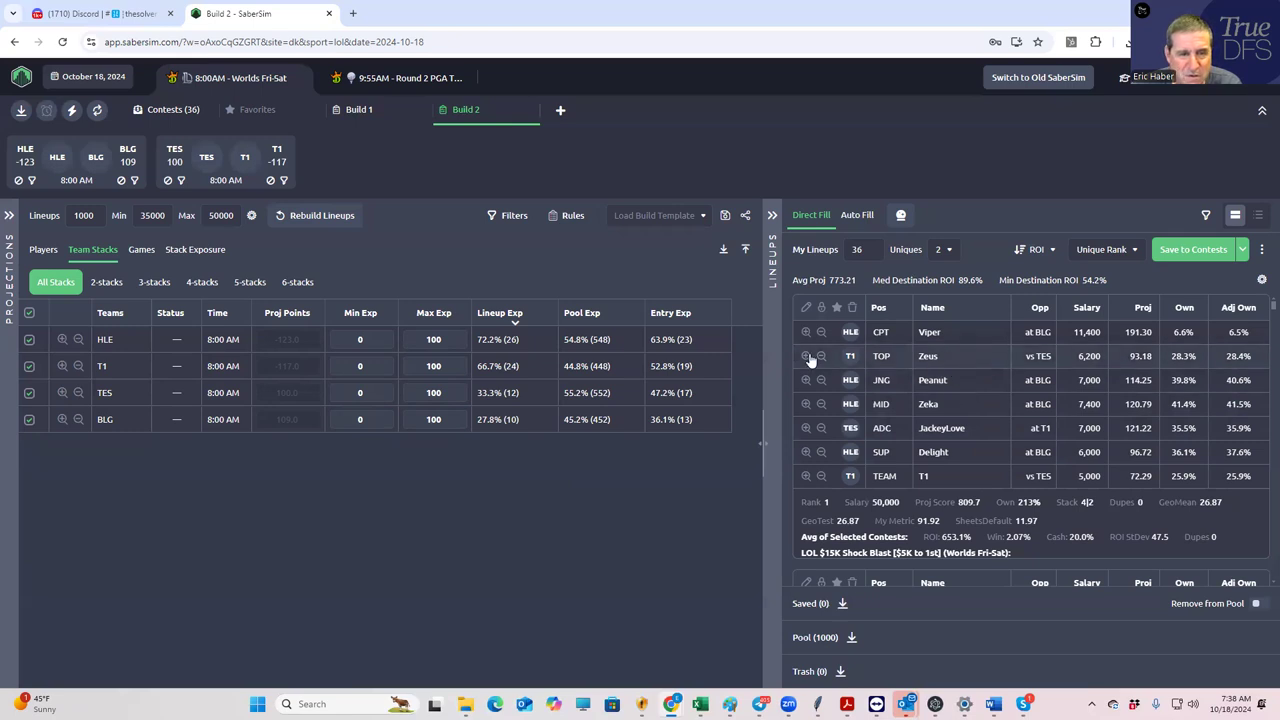
Step: Save the lineups to contests with the $3.3K Triumphant Warrior contest excluded, and show the contests list
click(1121, 251)
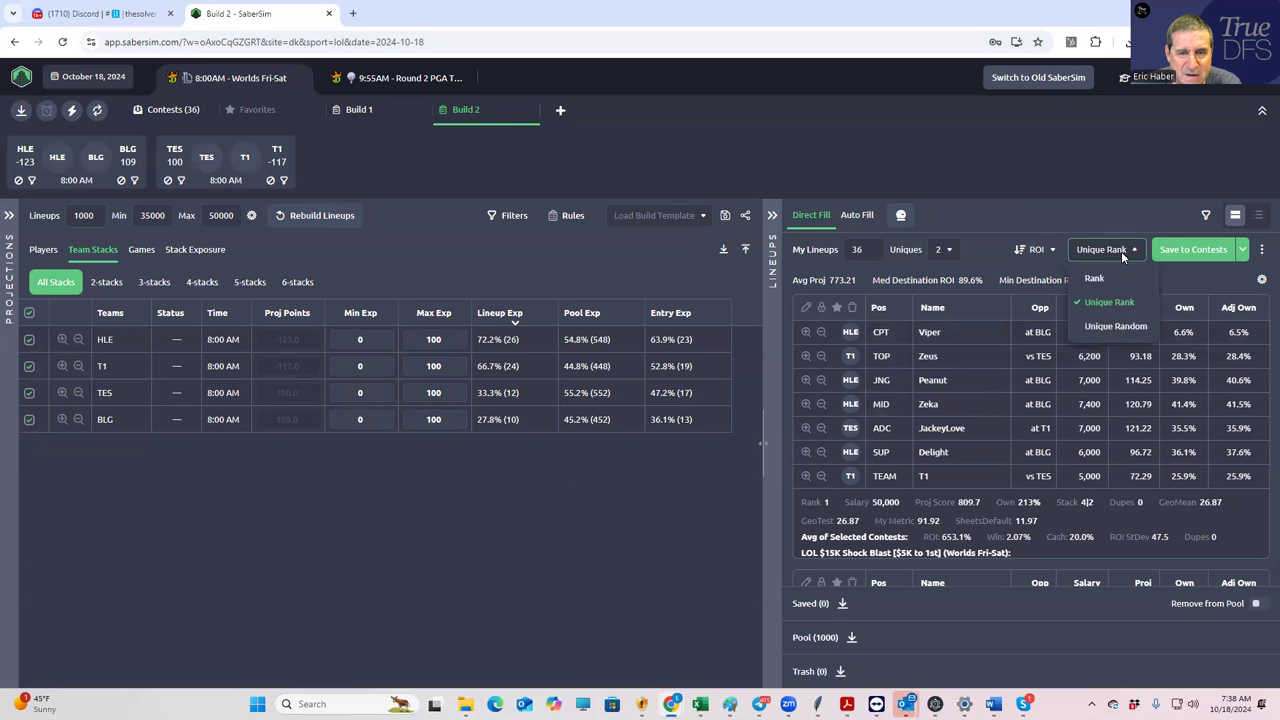
click(1244, 251)
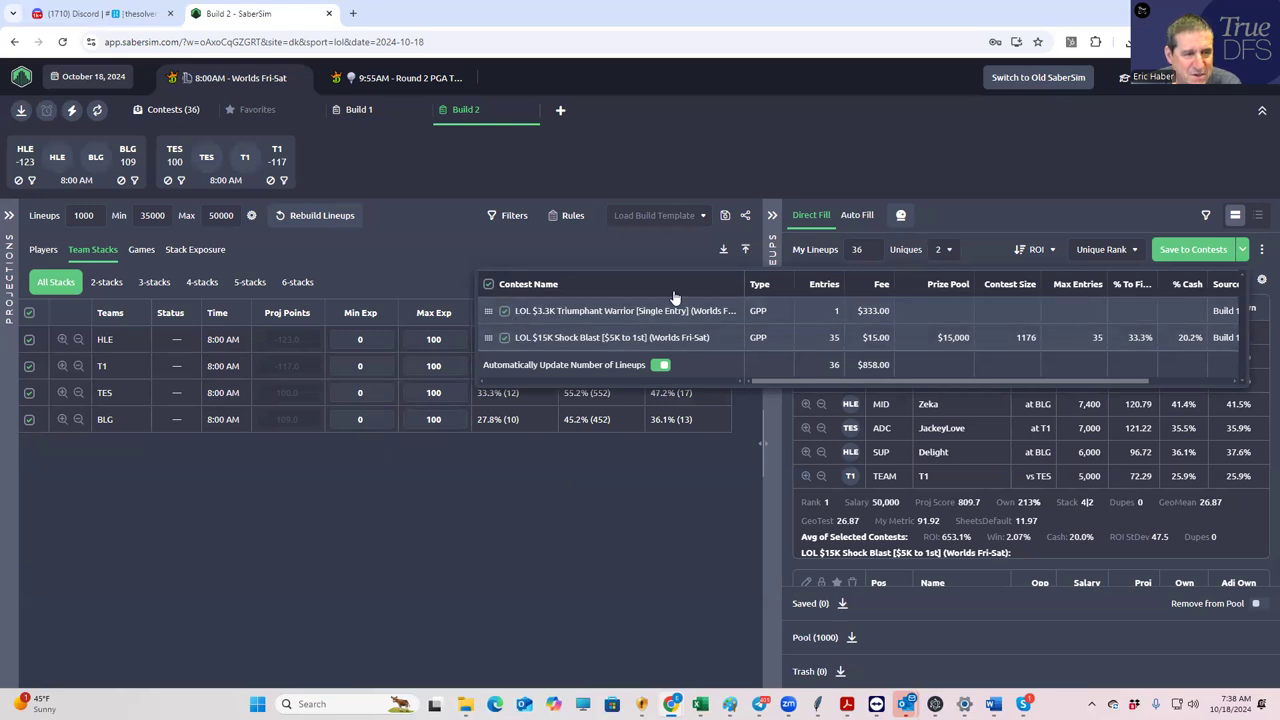
click(504, 311)
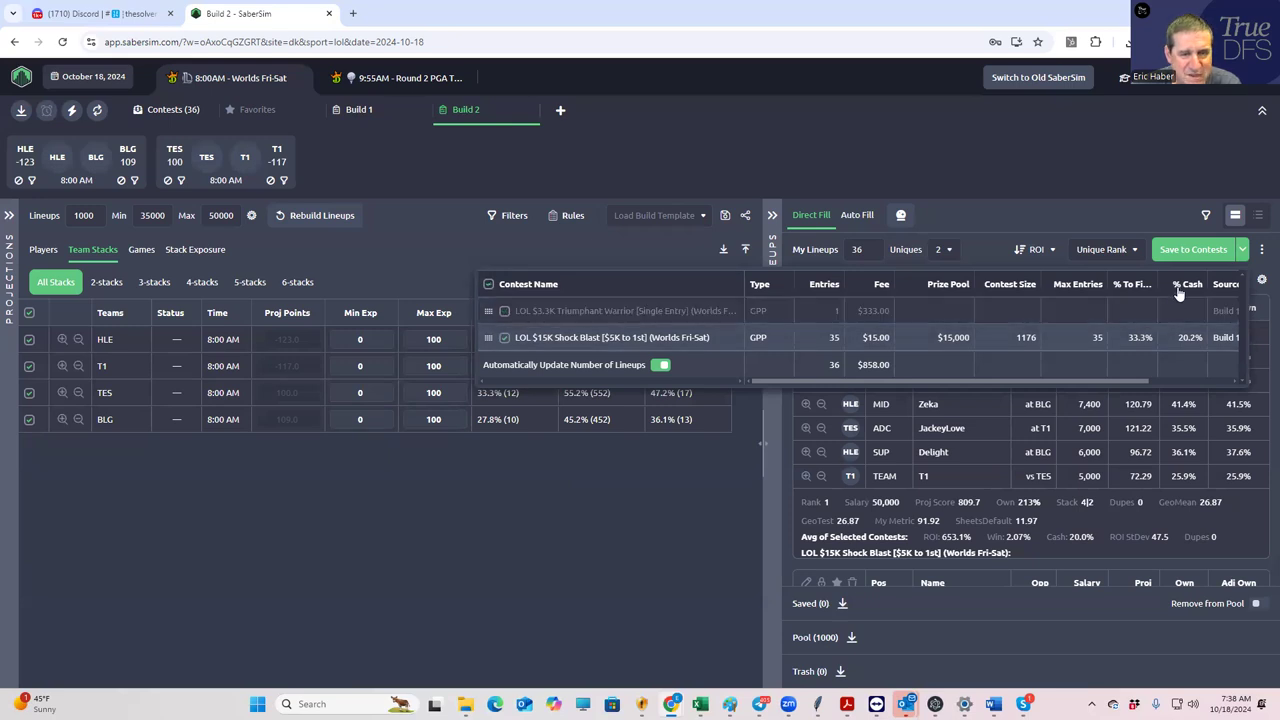
click(1190, 250)
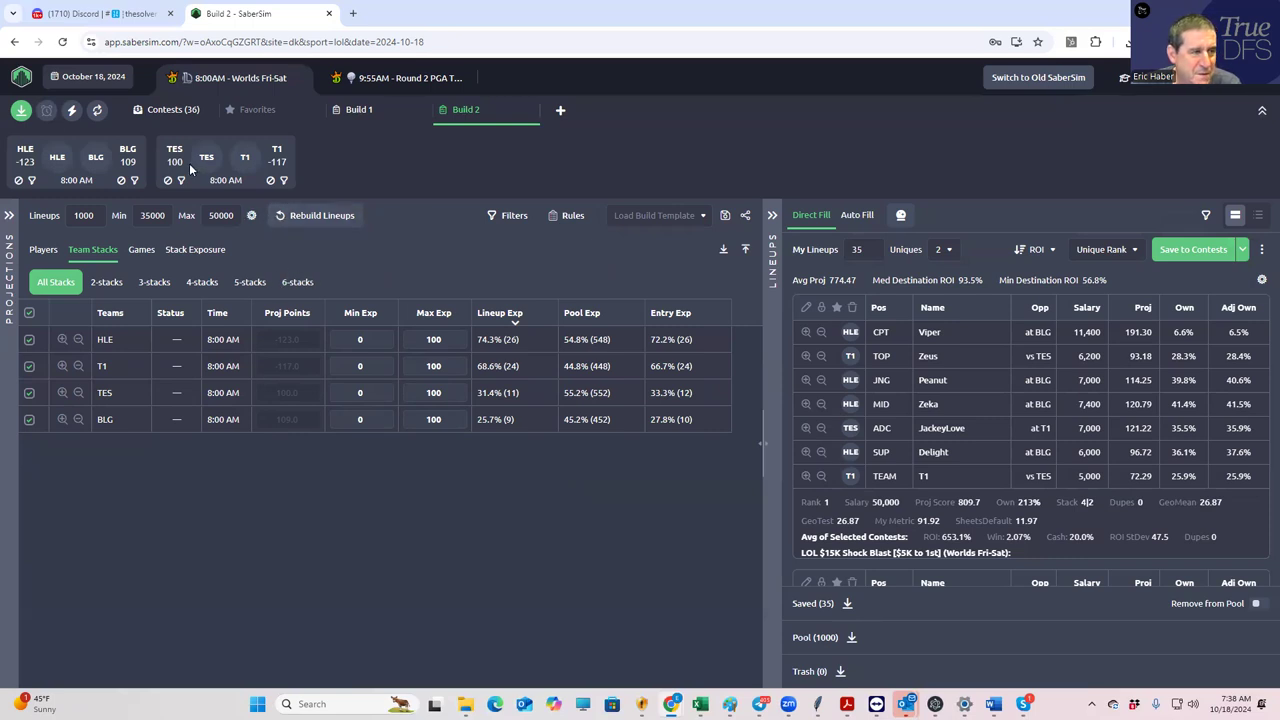
click(166, 111)
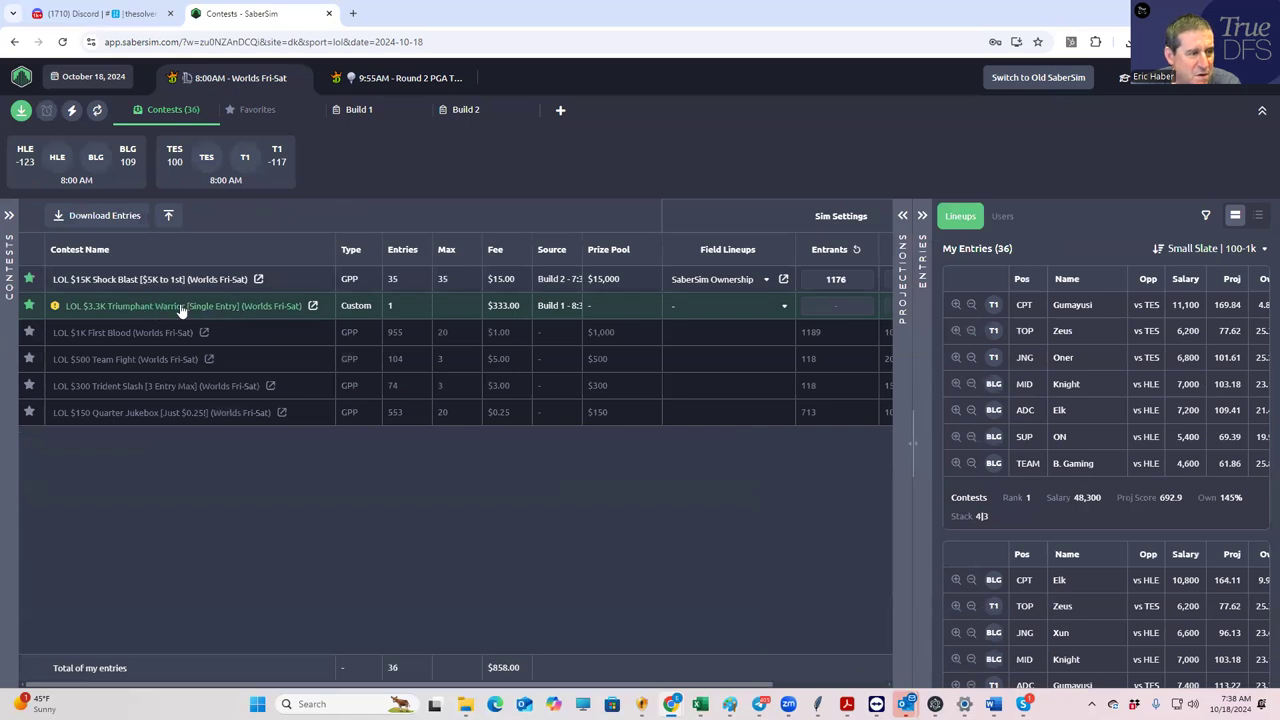
click(209, 316)
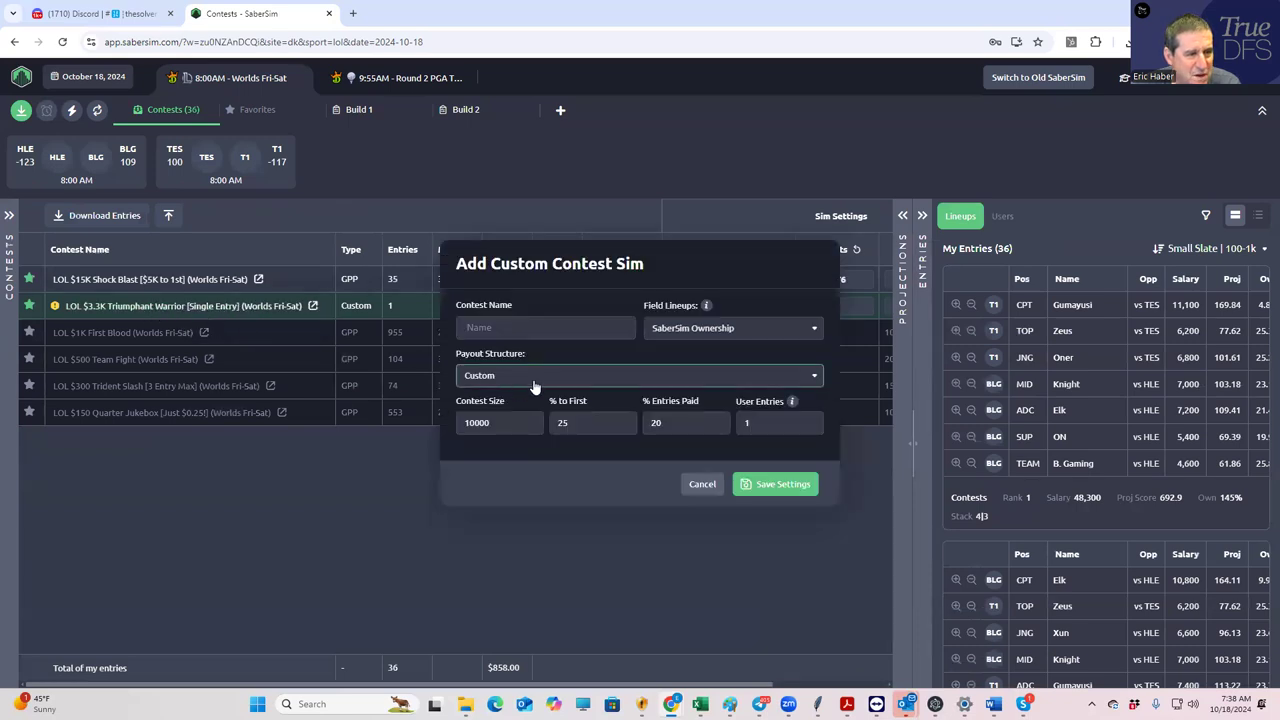
click(506, 329)
text(T)
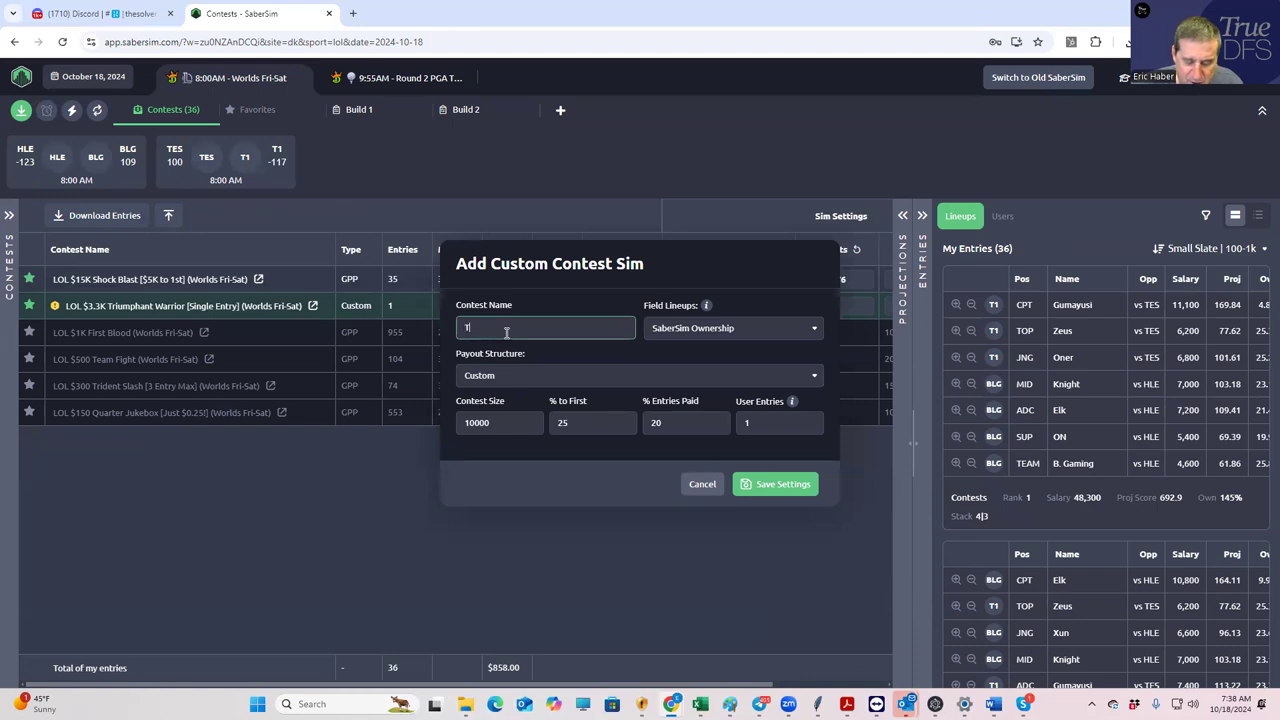
text(ri)
click(537, 375)
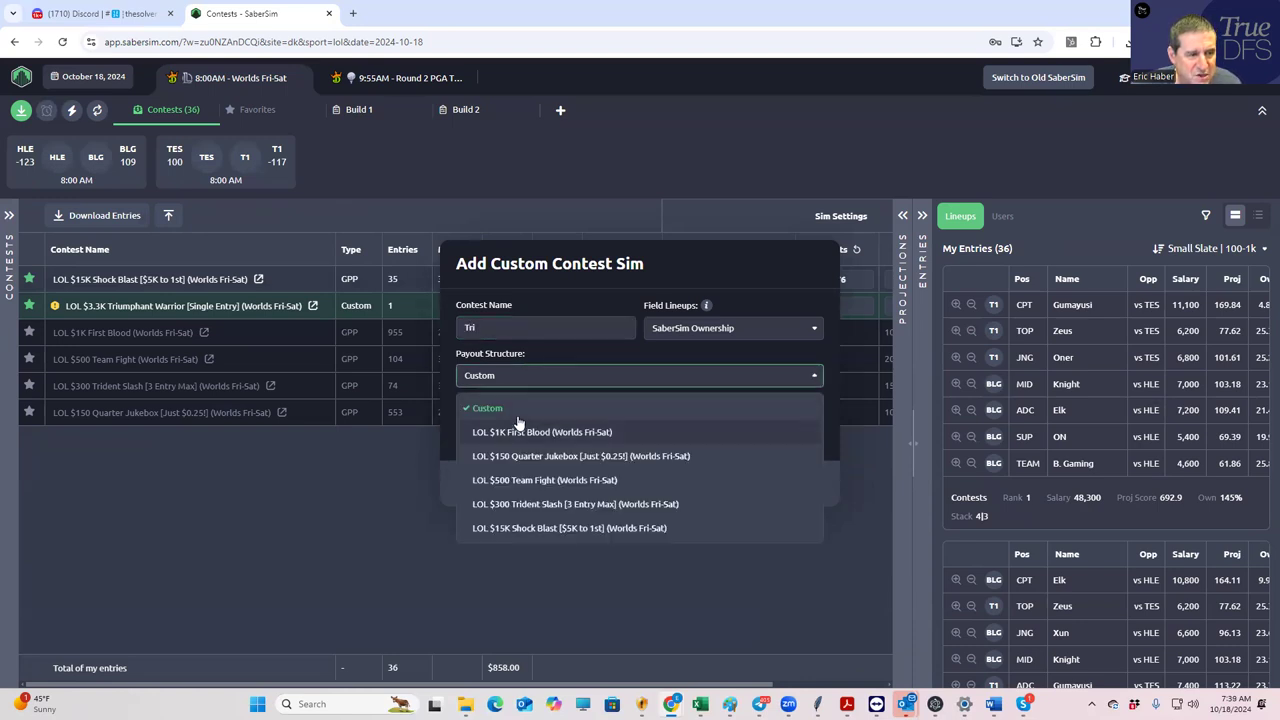
click(437, 444)
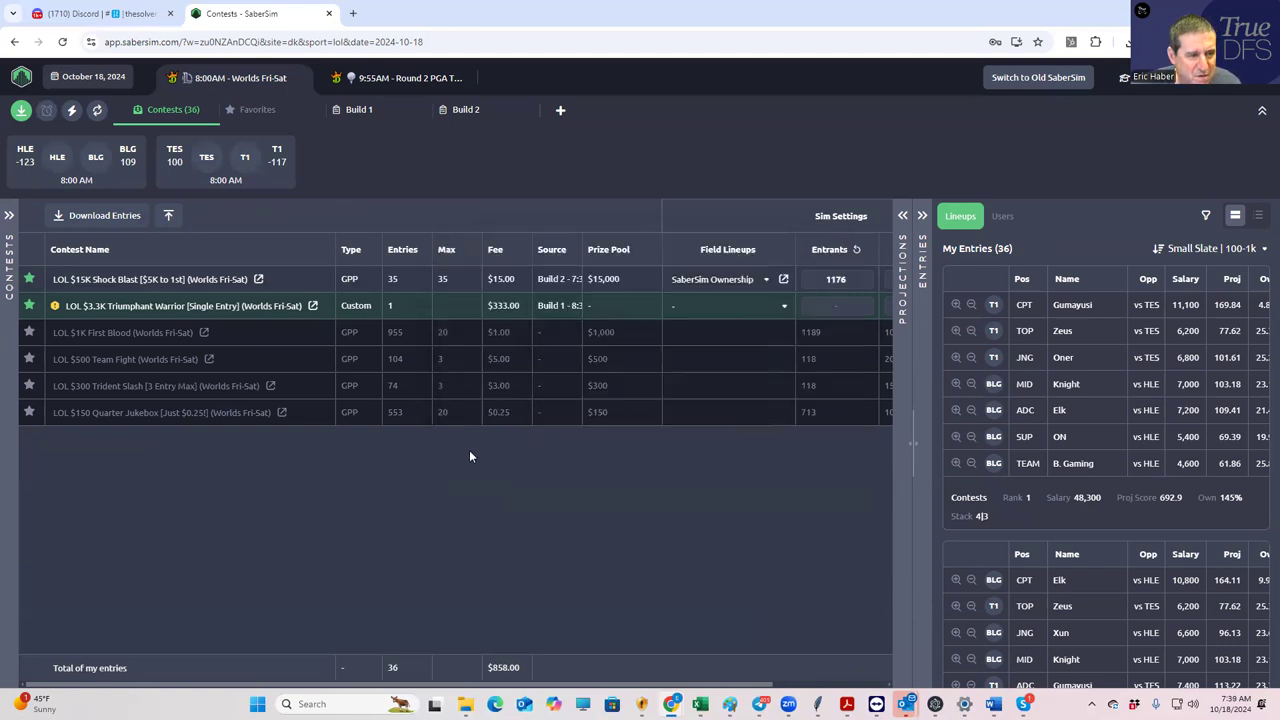
Step: Add a custom contest sim named Tri with a contest size of 12, keeping the default payout percentages
right_click(369, 304)
click(146, 307)
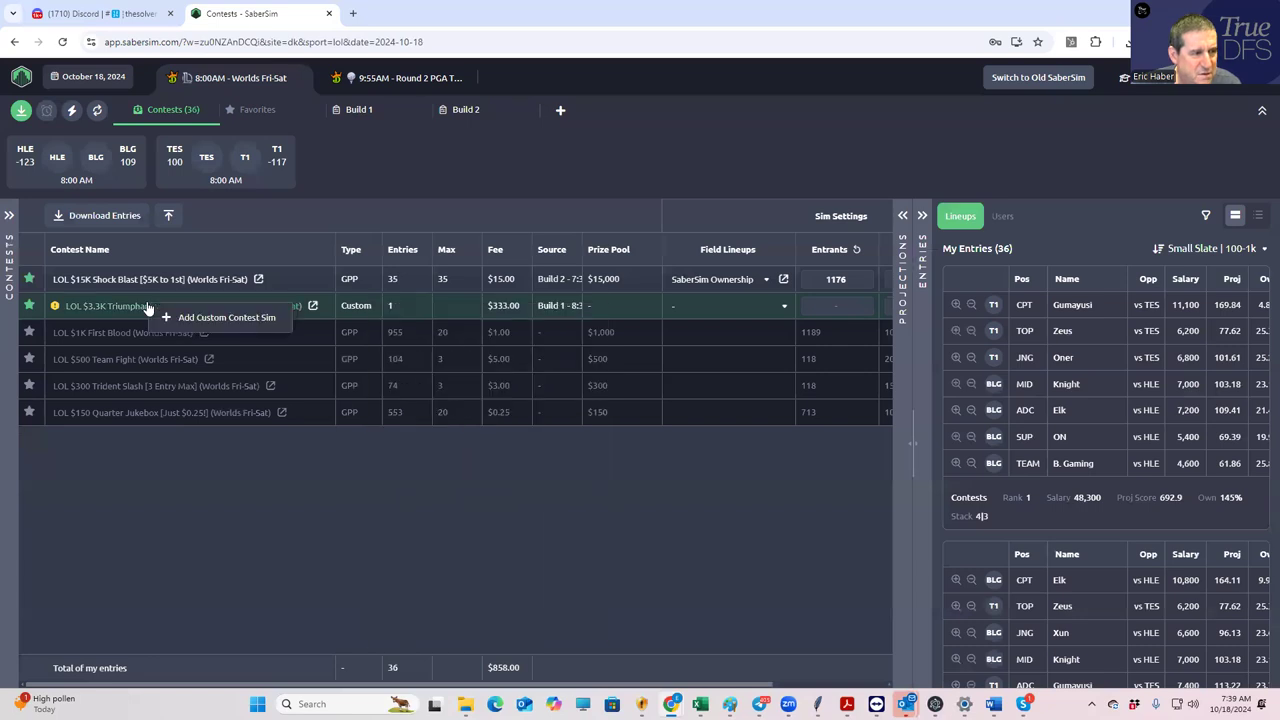
click(212, 318)
click(512, 329)
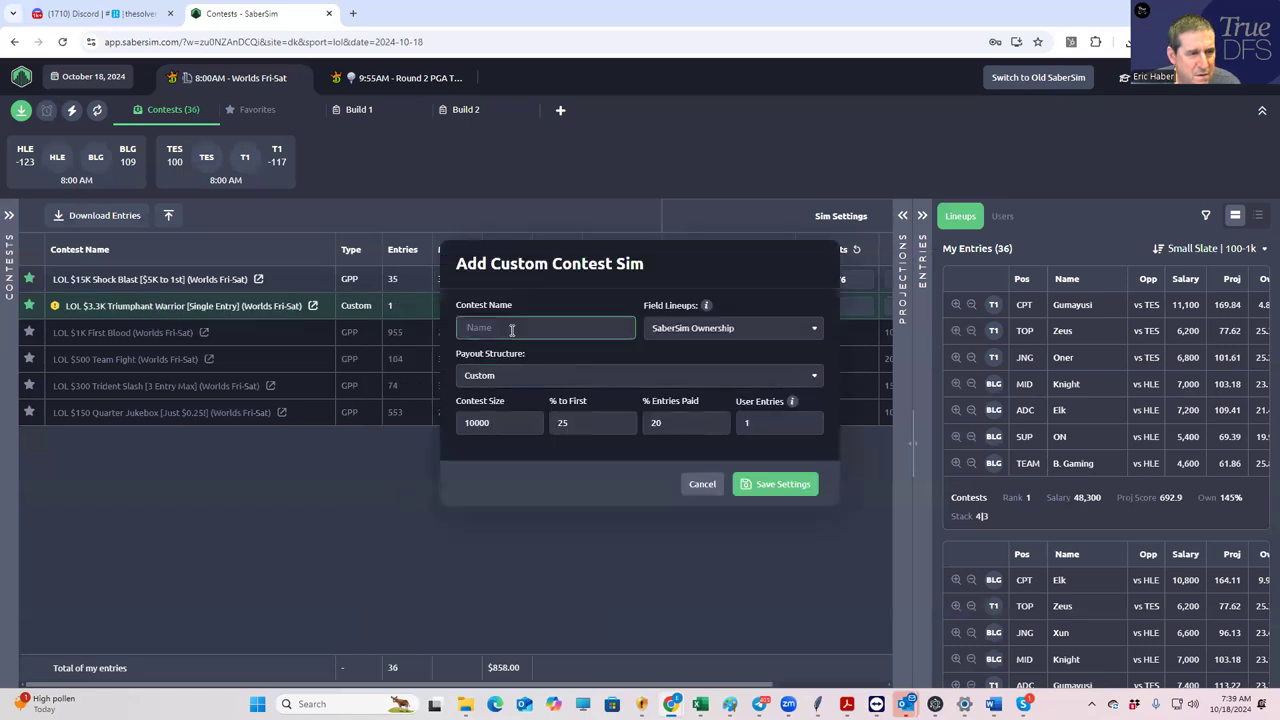
text(Tri)
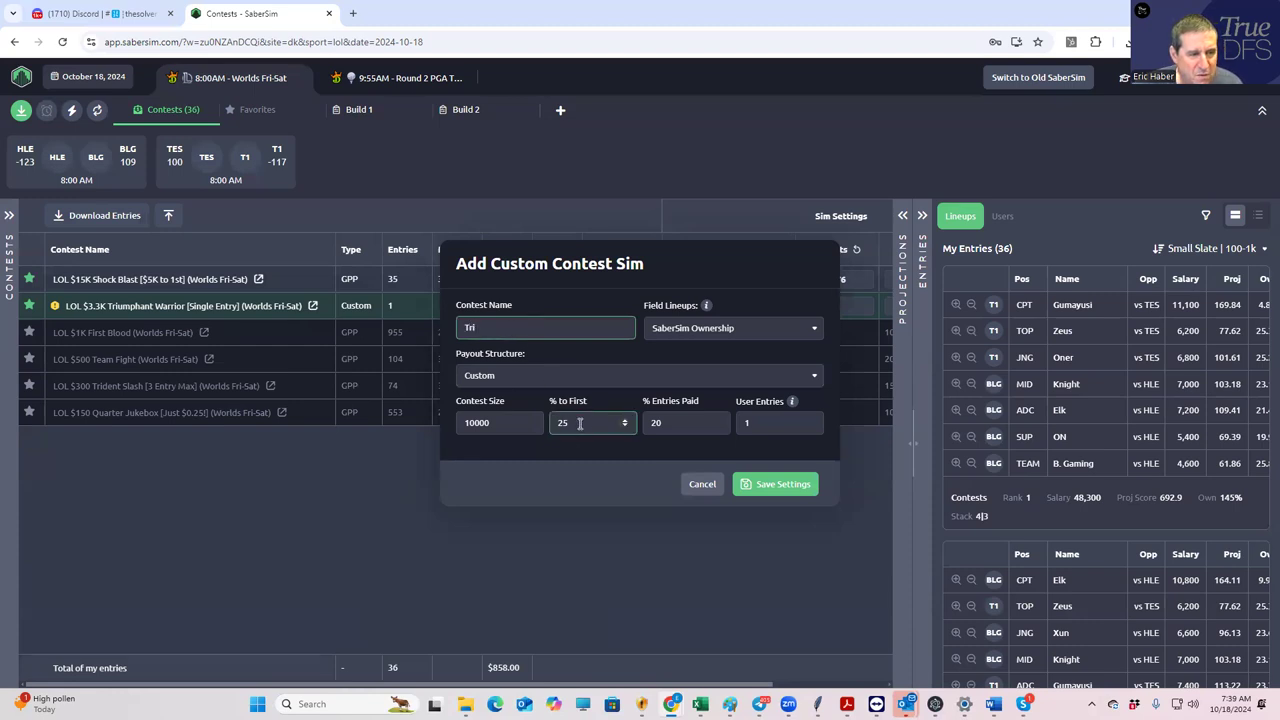
double_click(497, 423)
text(12)
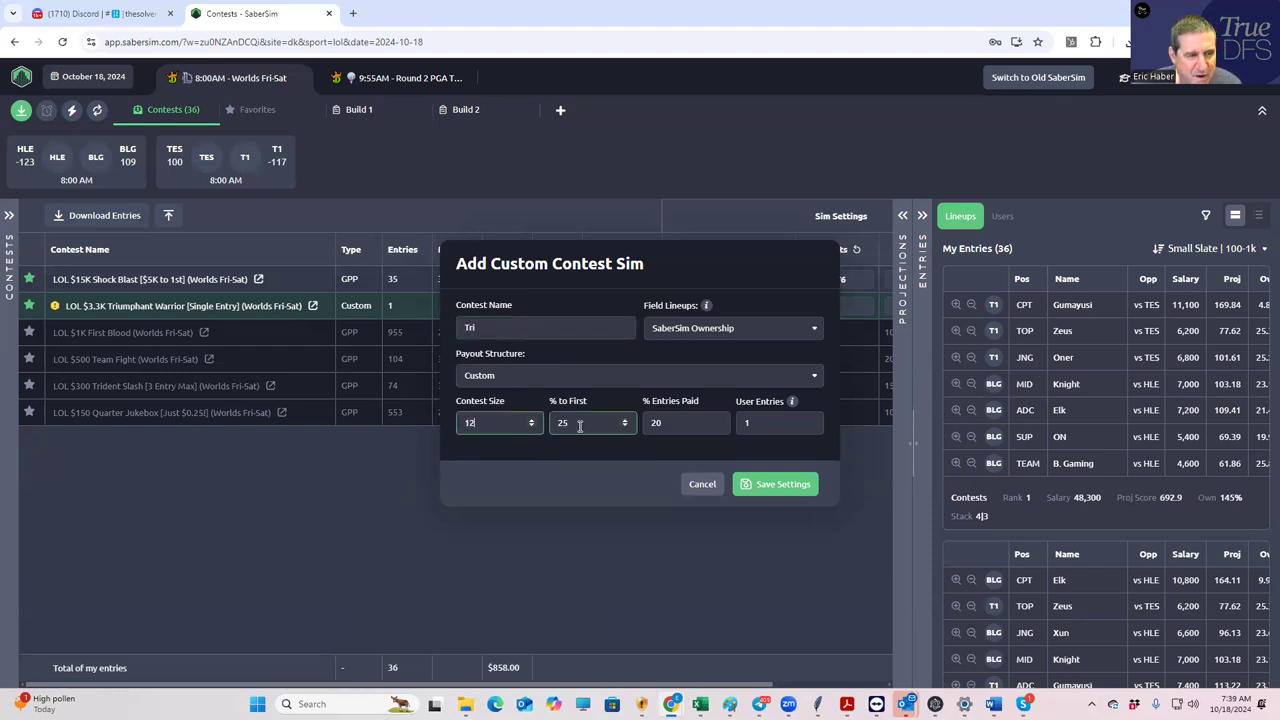
click(603, 488)
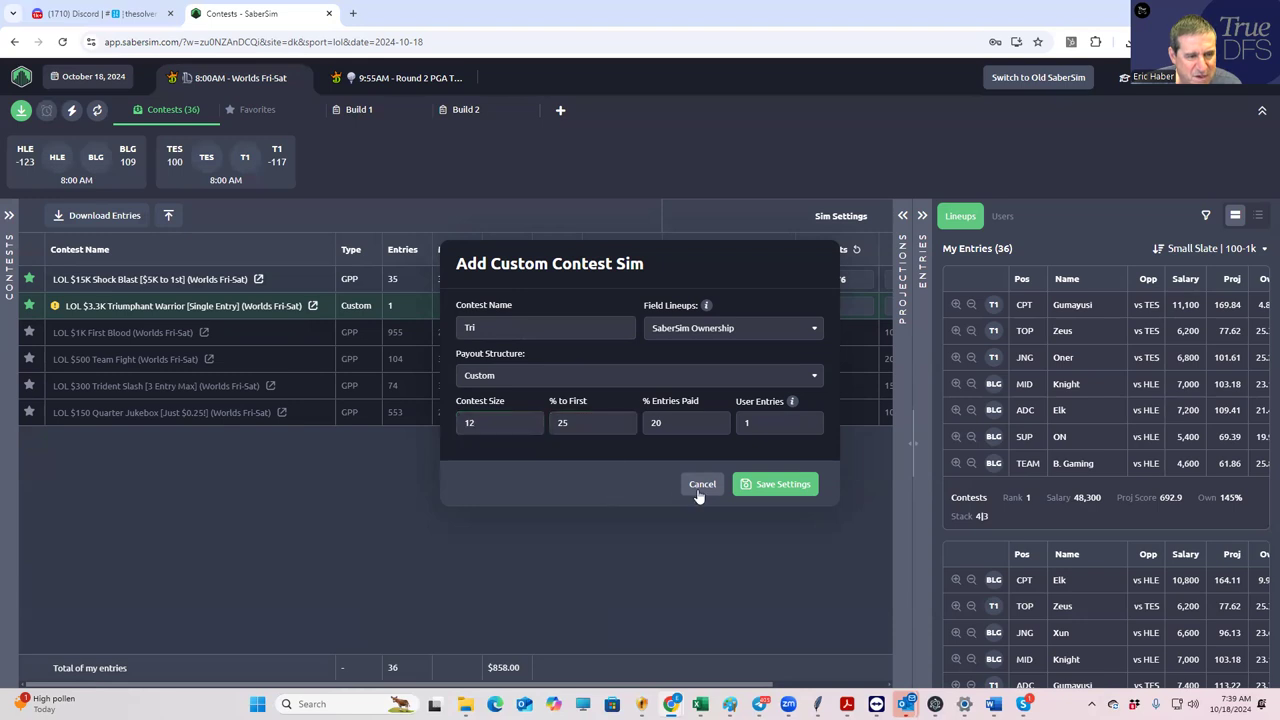
click(772, 485)
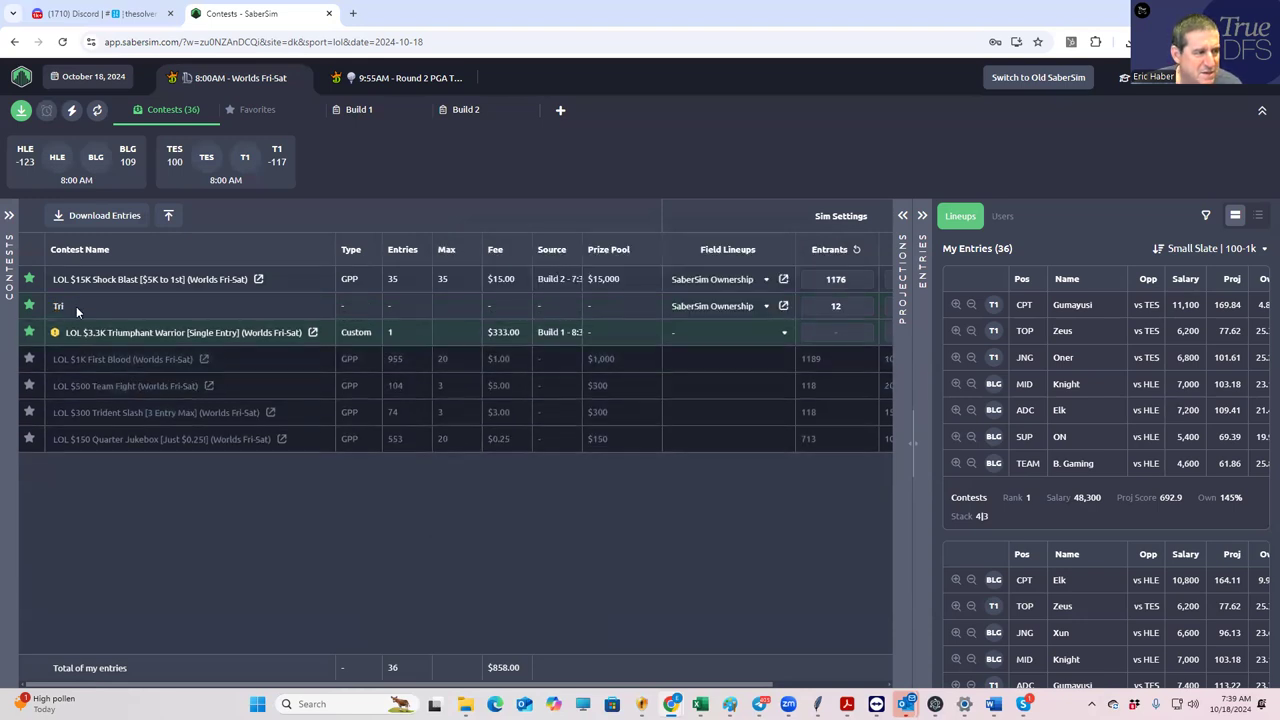
right_click(72, 306)
click(177, 487)
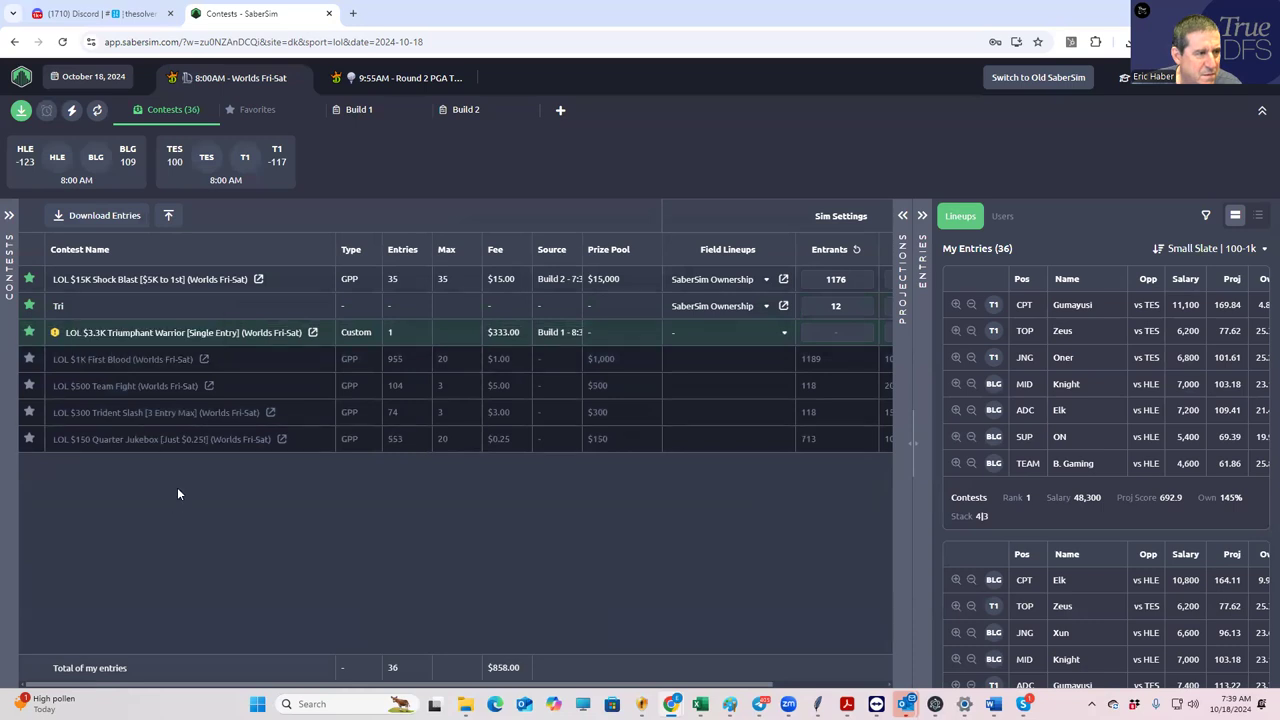
Step: Run the contest sim on the Build 2 lineups and exclude the $15K Shock Blast contest from the save targets
click(466, 112)
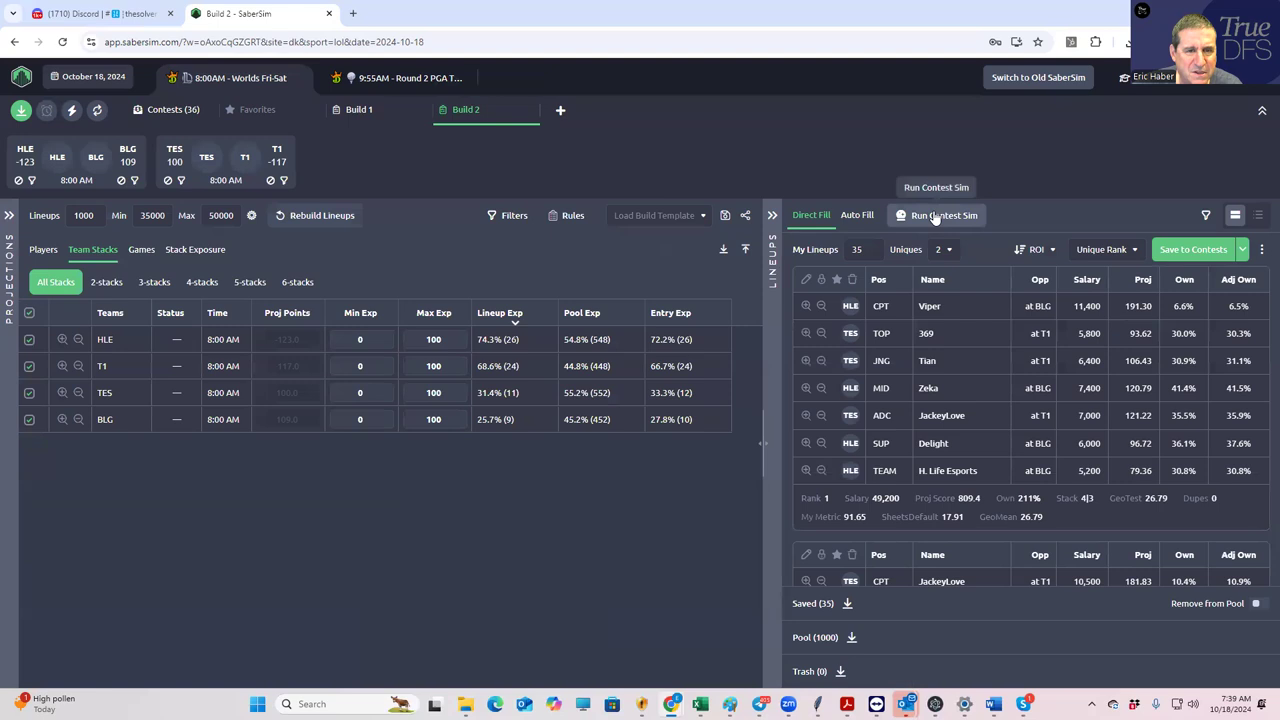
click(935, 216)
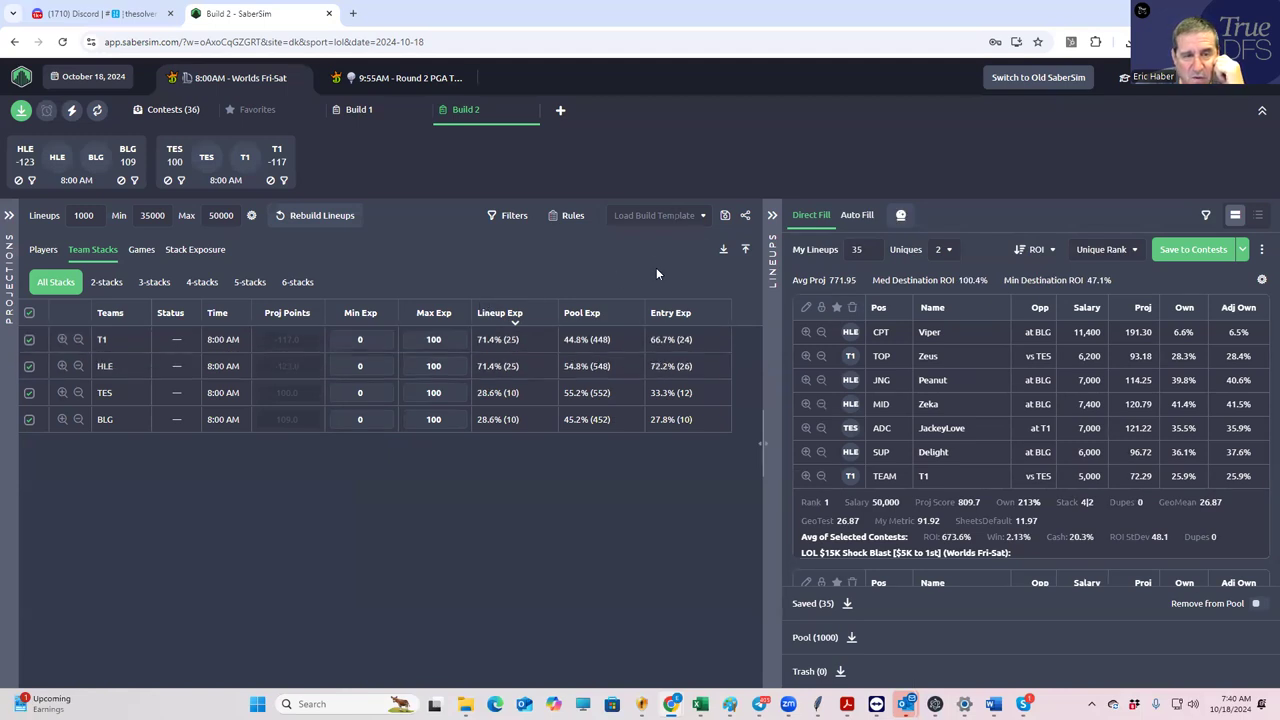
click(1242, 249)
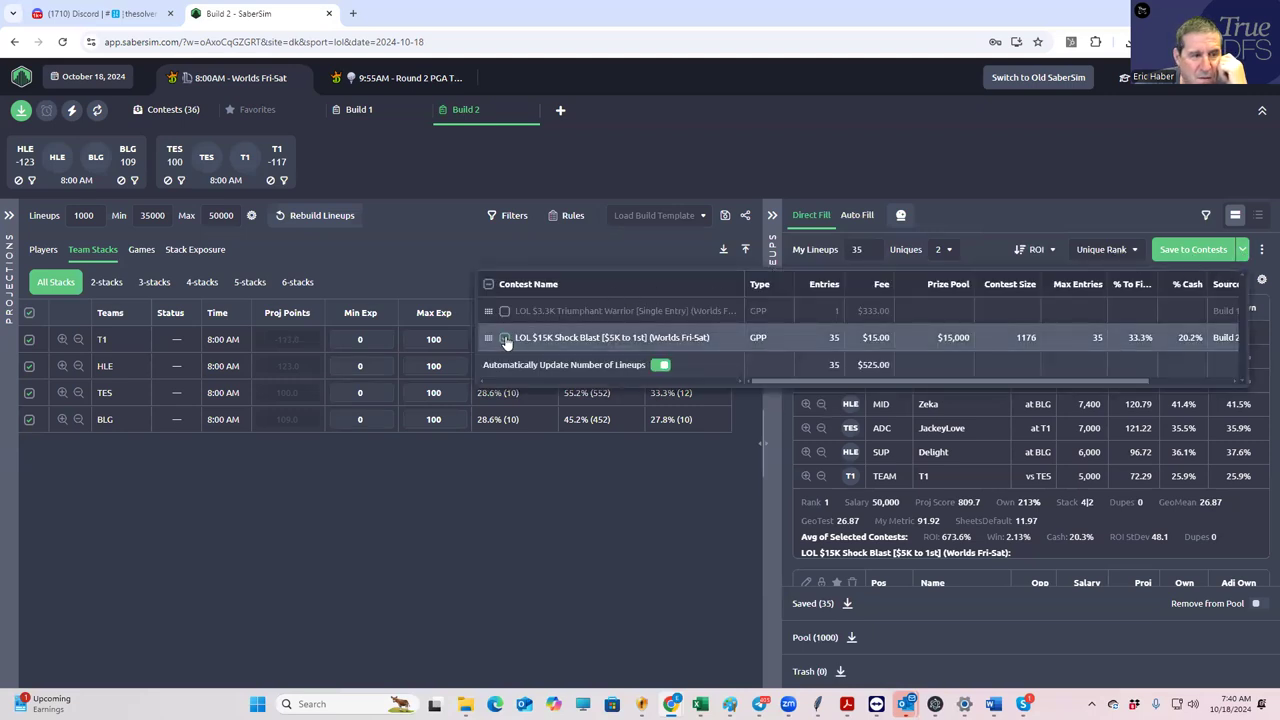
click(505, 338)
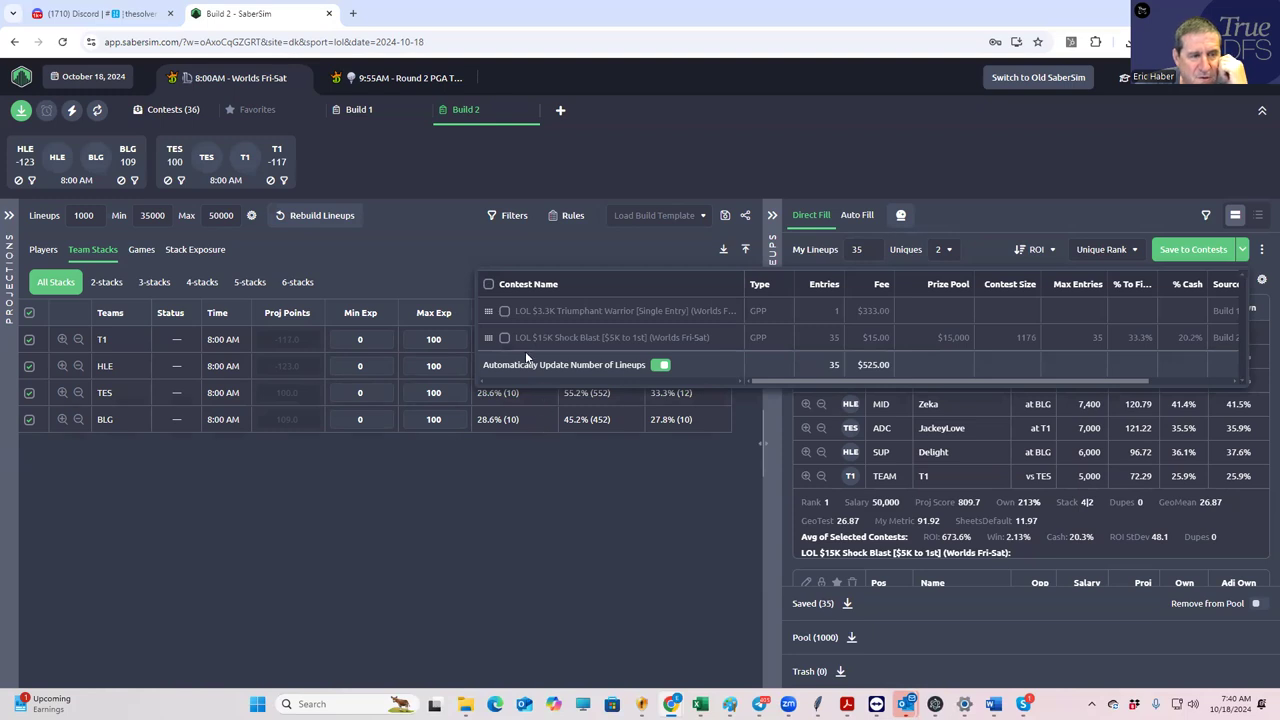
click(408, 256)
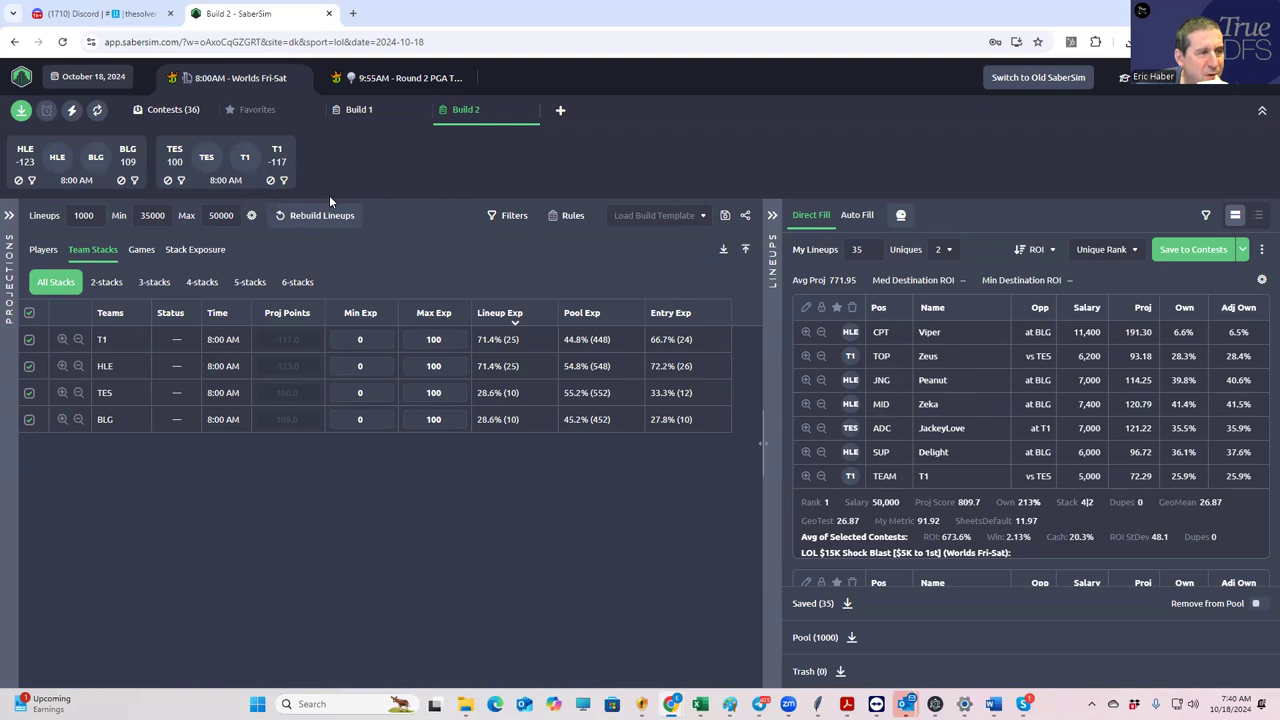
Step: Set the $3.3K Triumphant Warrior contest's sim settings to 12 entrants, First % 25 and Cash % 20
click(172, 110)
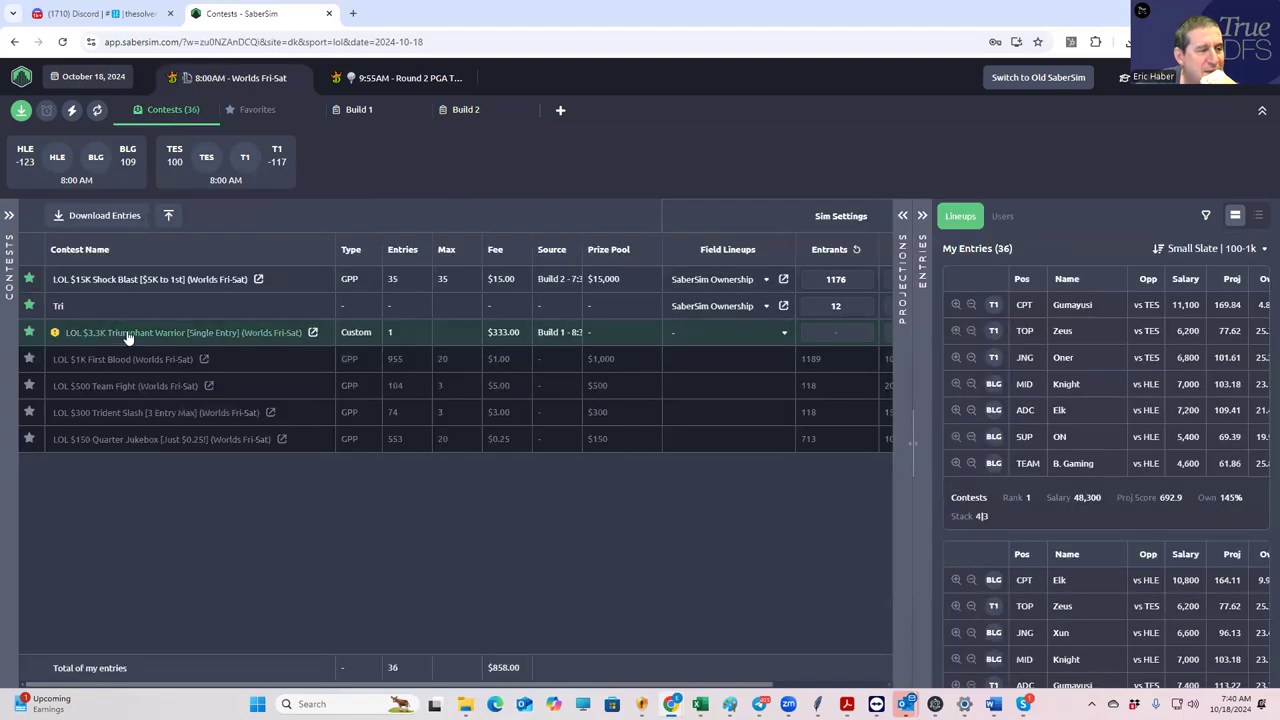
click(127, 335)
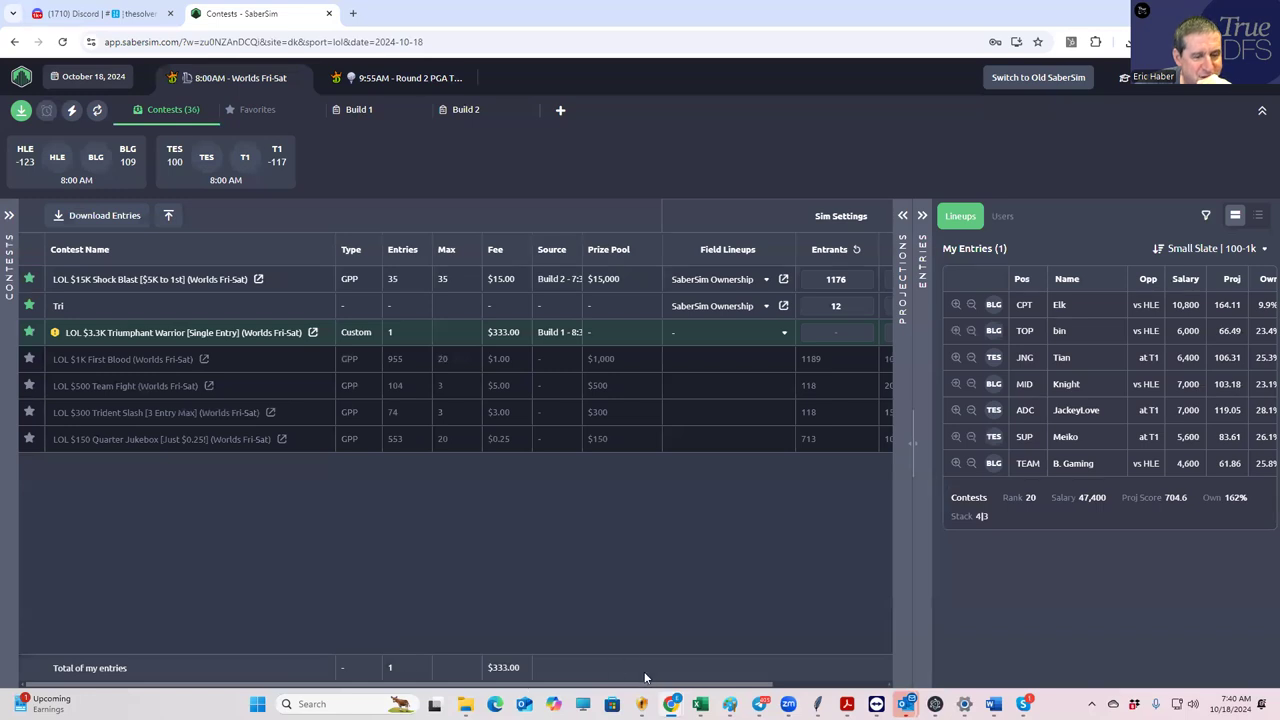
drag(645, 688, 796, 669)
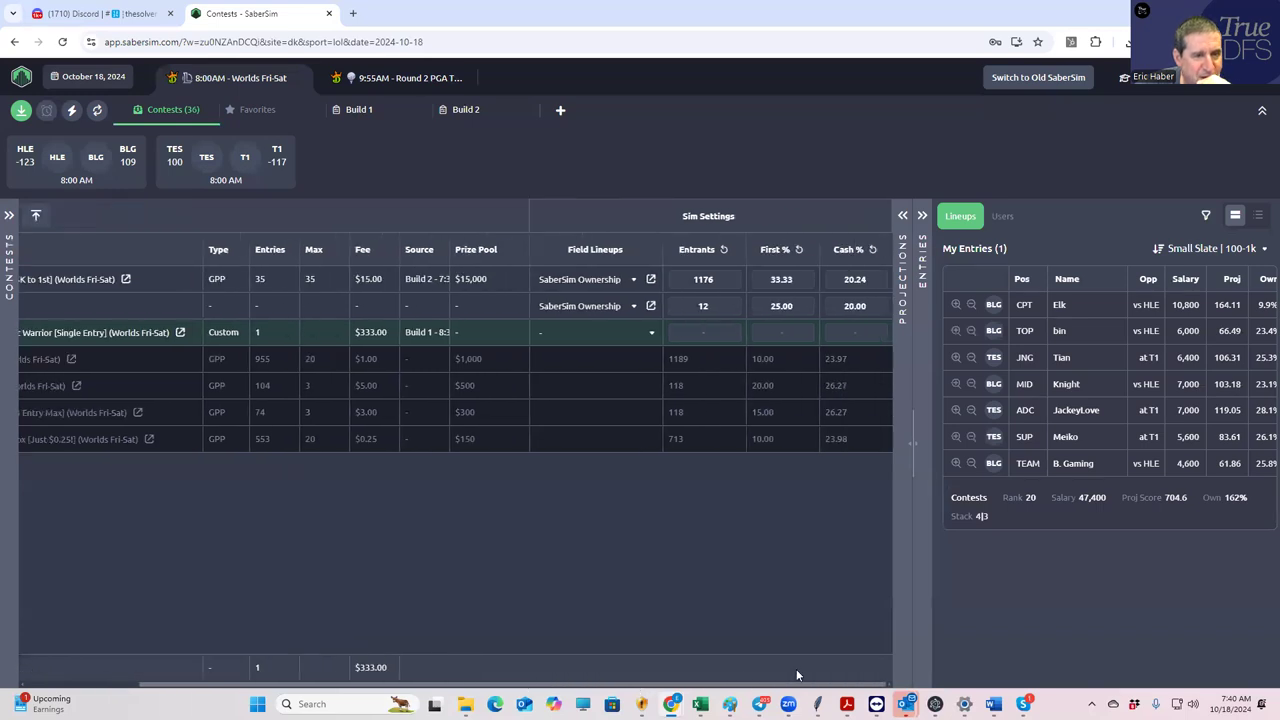
click(707, 335)
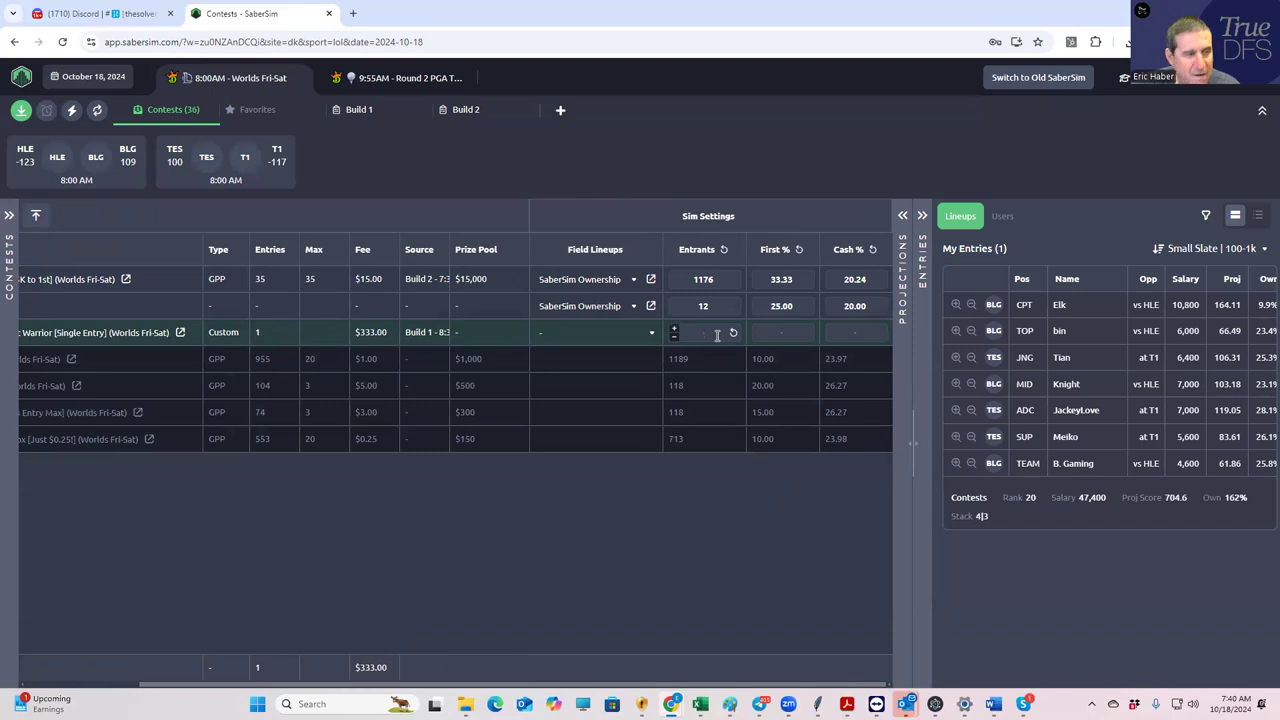
text(12)
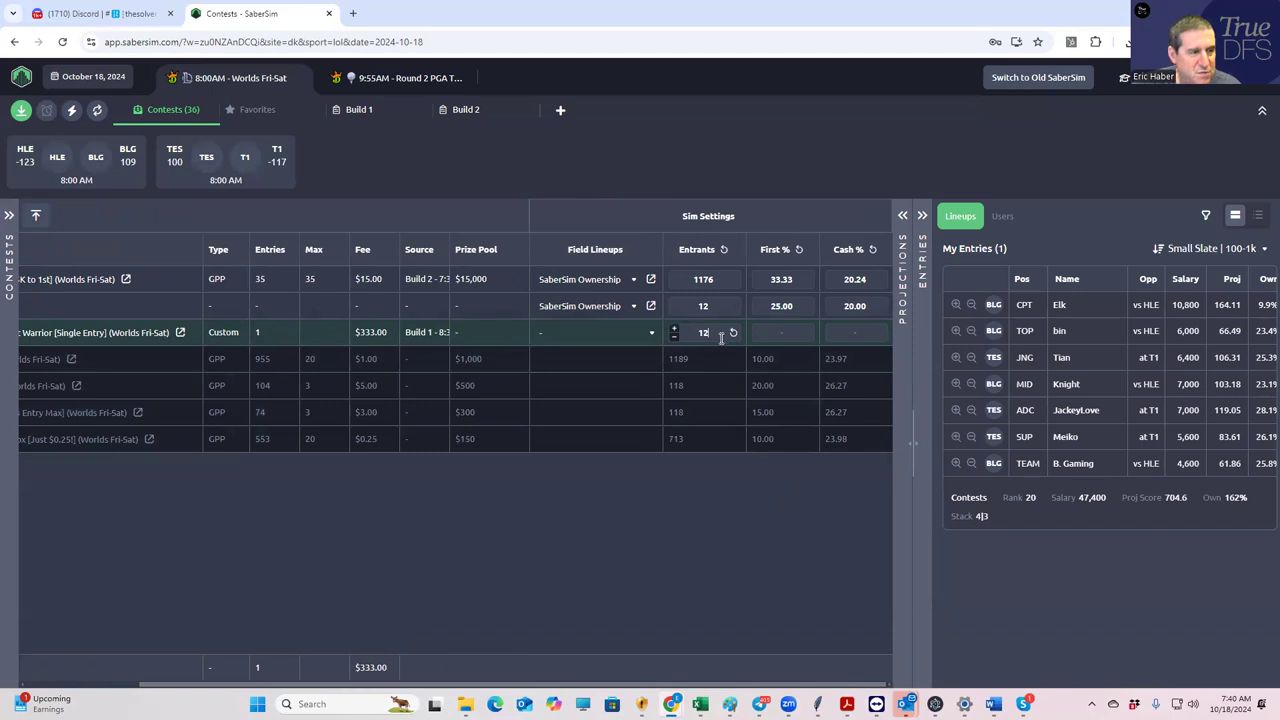
click(784, 334)
text(25)
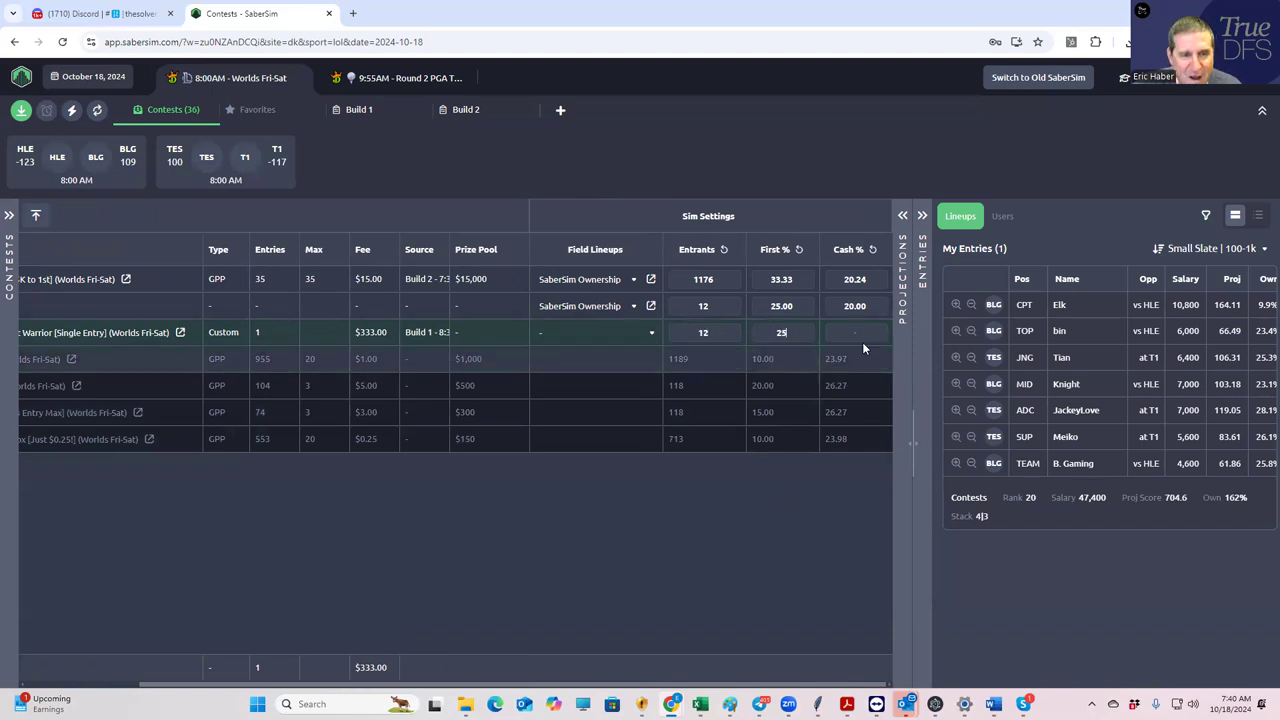
click(862, 338)
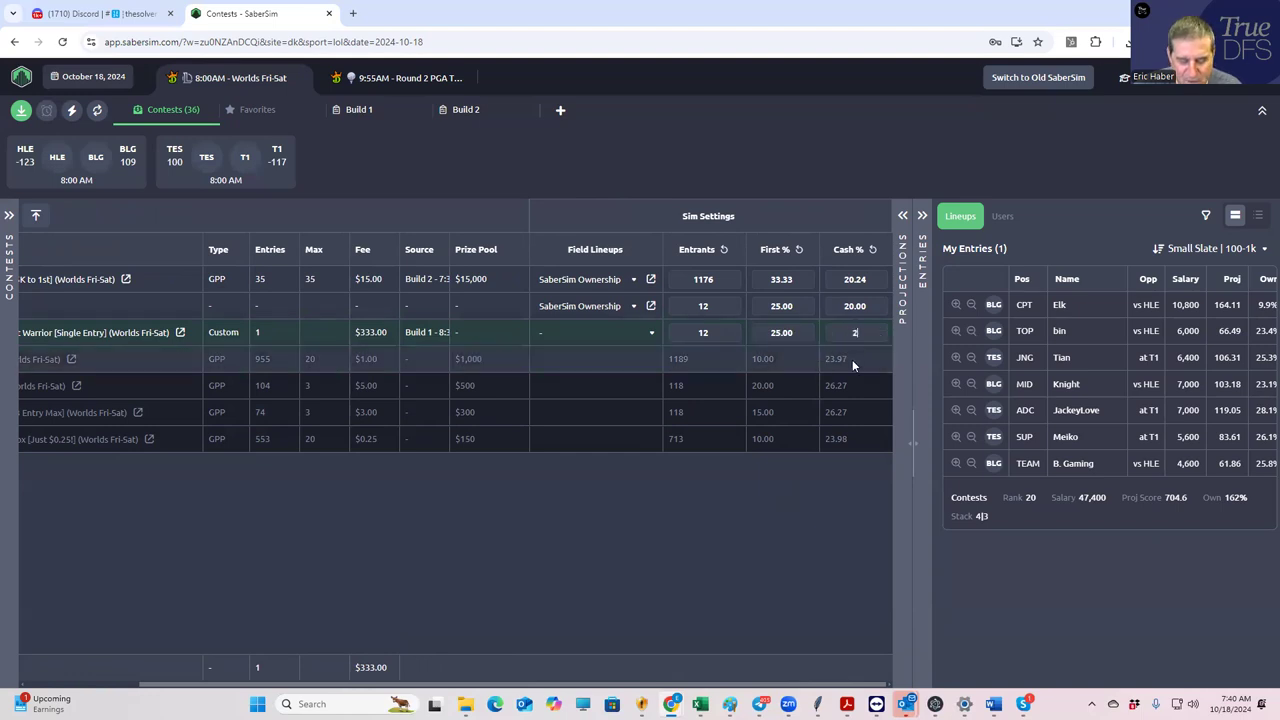
text(20)
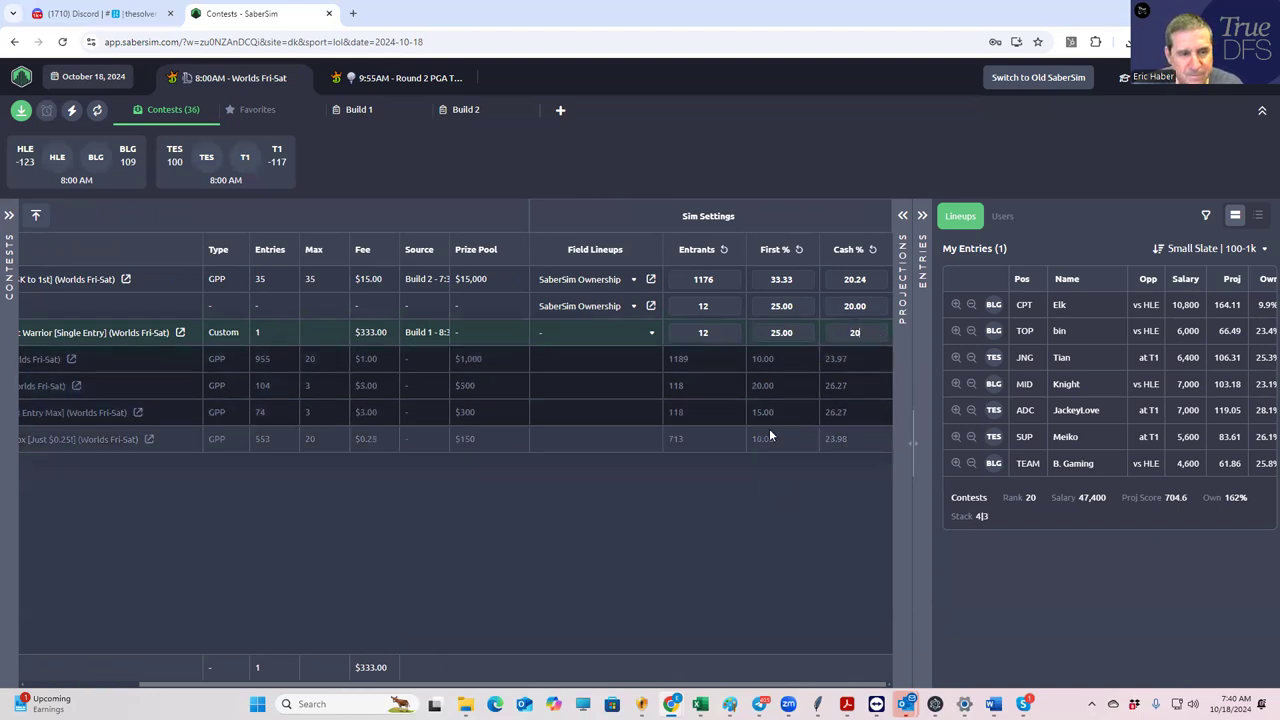
click(572, 617)
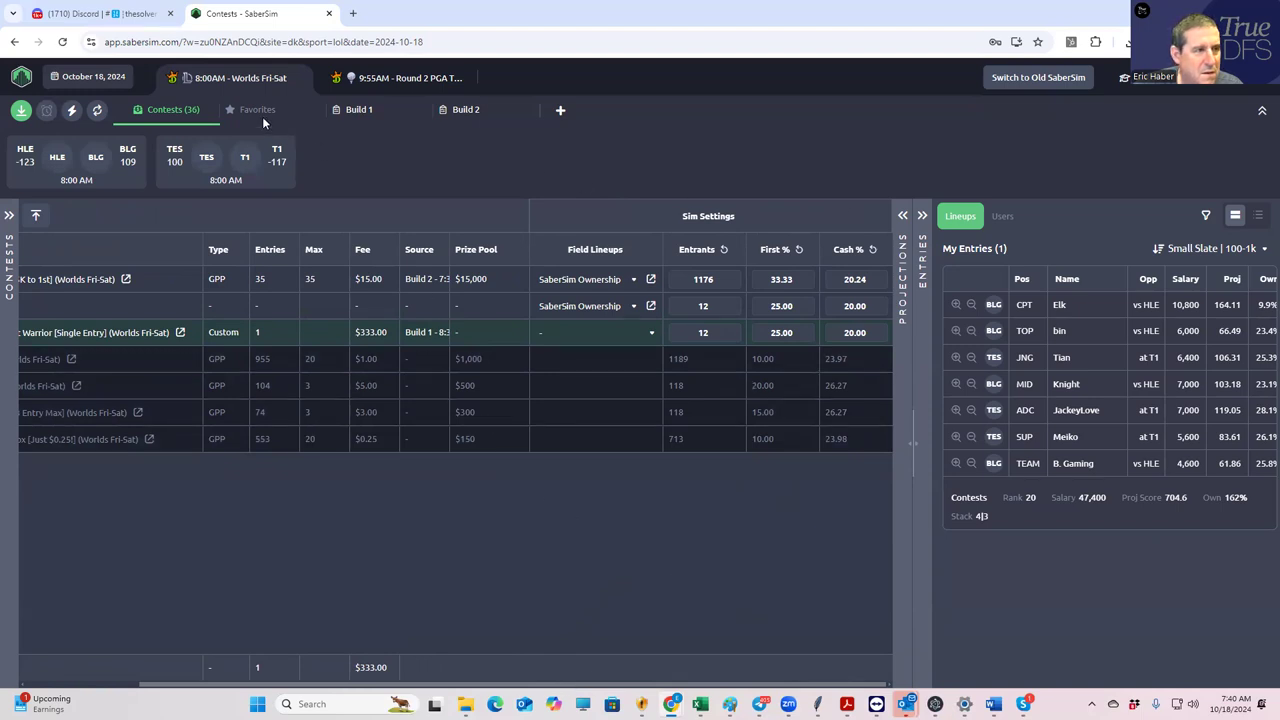
Step: Rerun the contest sim on the Build 2 lineups, dismissing the entries file upload dialog
click(476, 118)
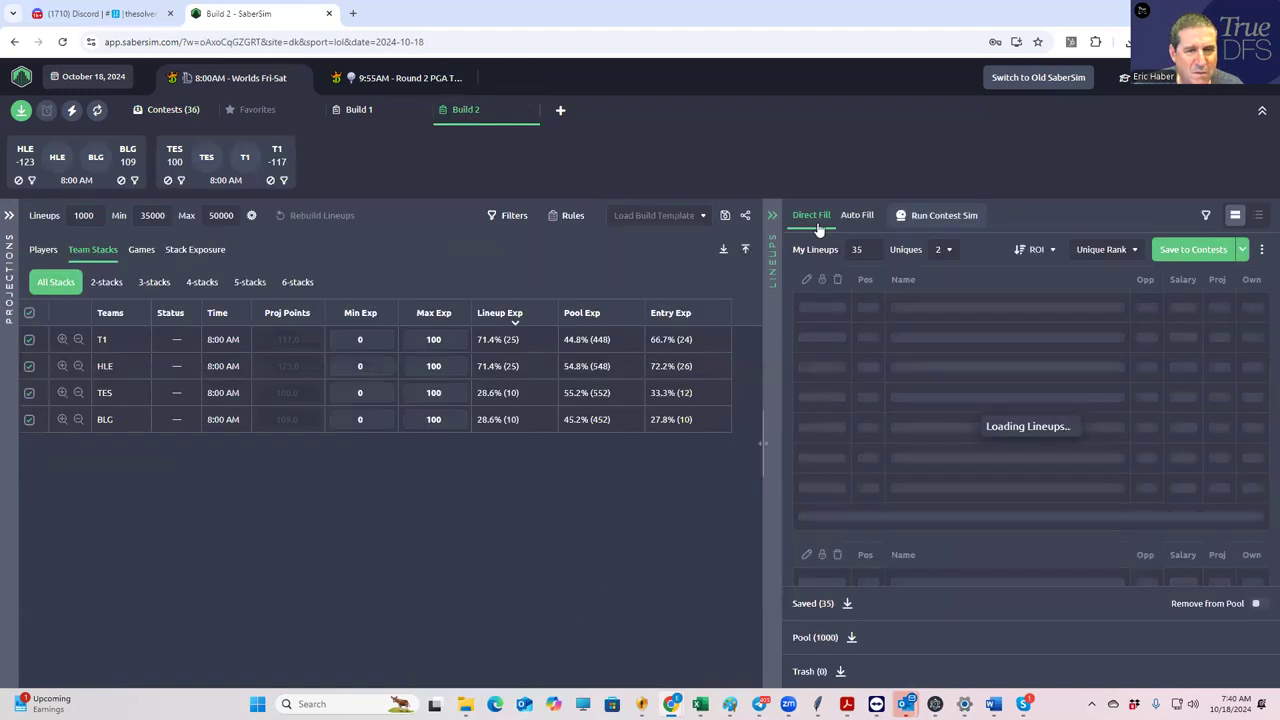
click(916, 220)
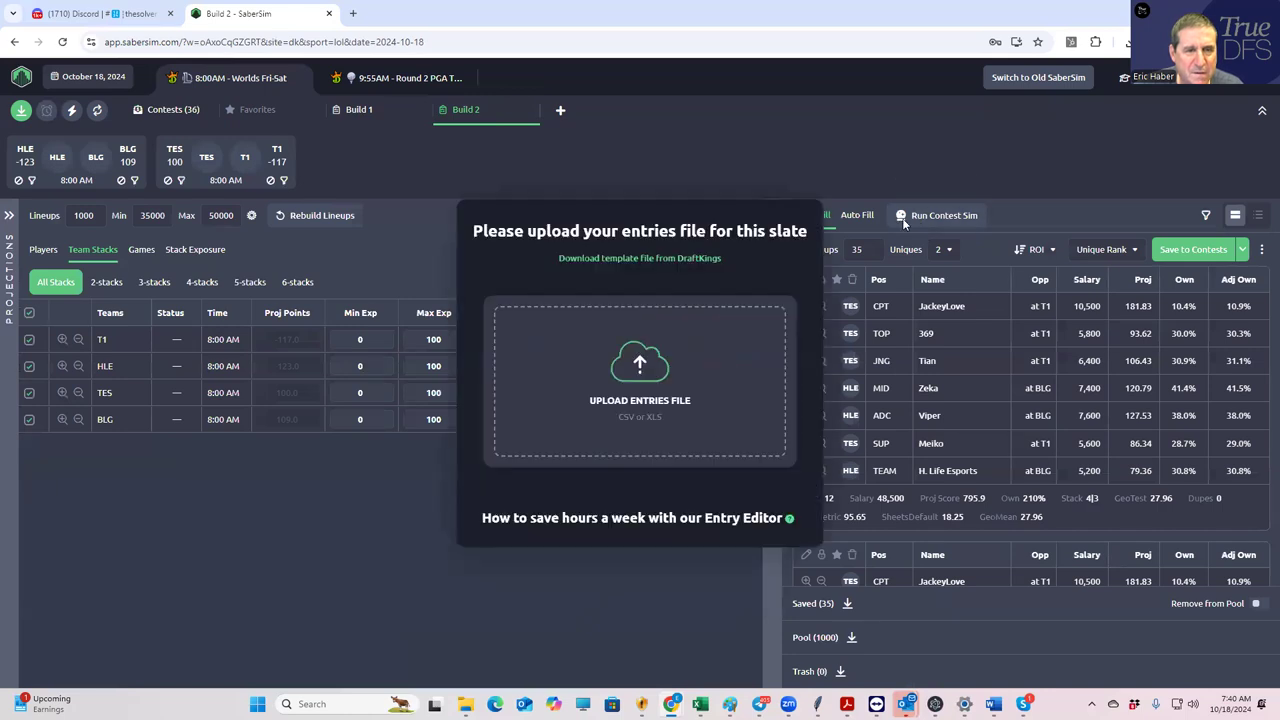
click(496, 588)
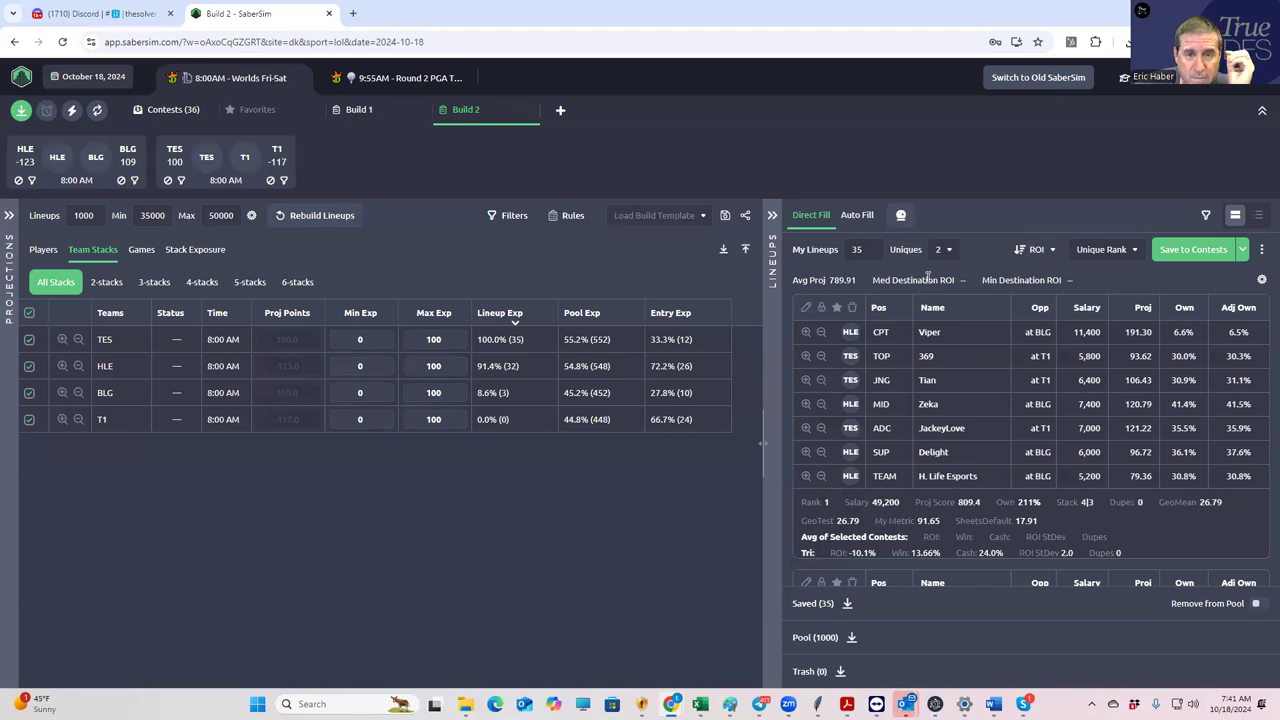
Step: Sort the Build 2 lineups by the ROI of the Tri contest sim
click(1109, 249)
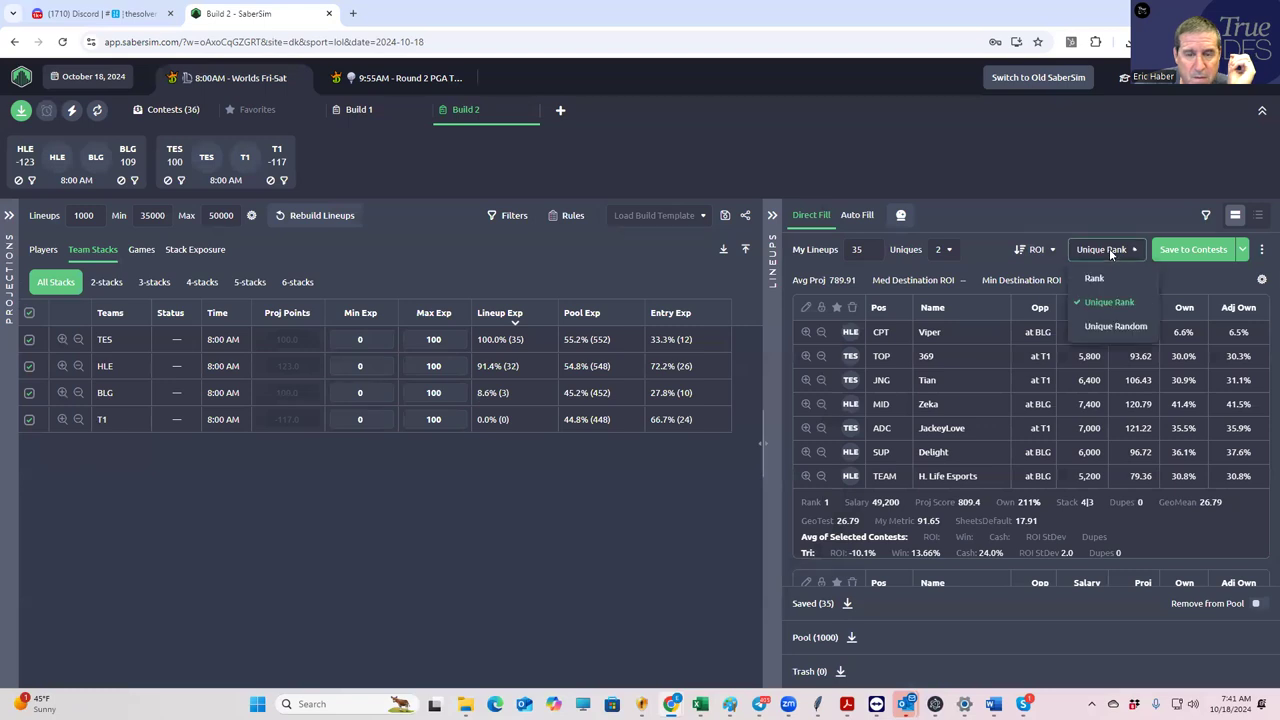
click(1037, 250)
mouse_move(1085, 319)
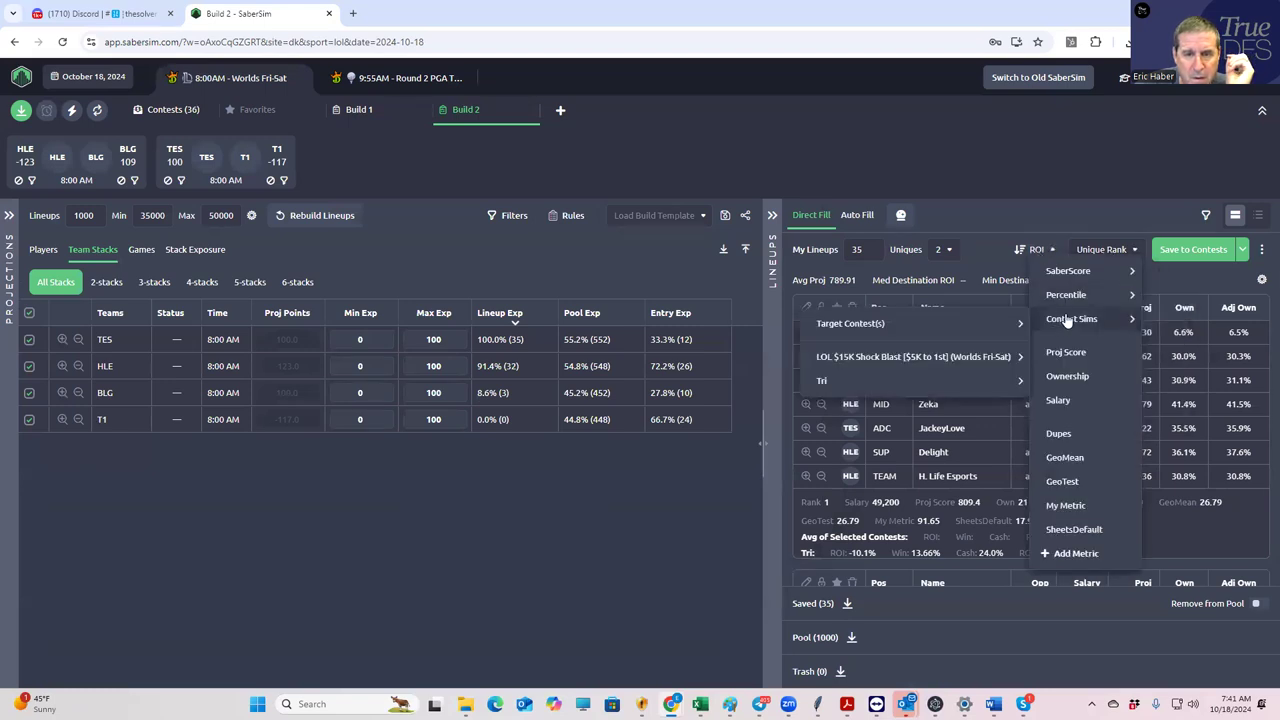
mouse_move(935, 381)
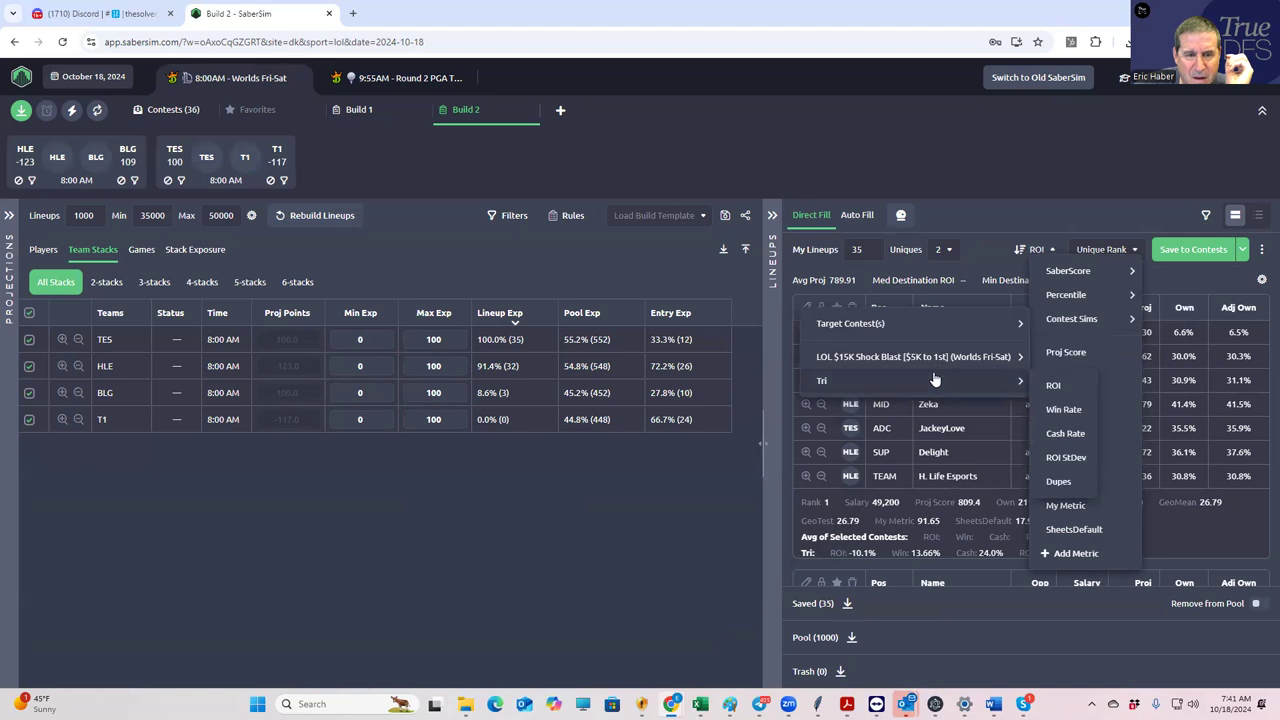
click(1052, 382)
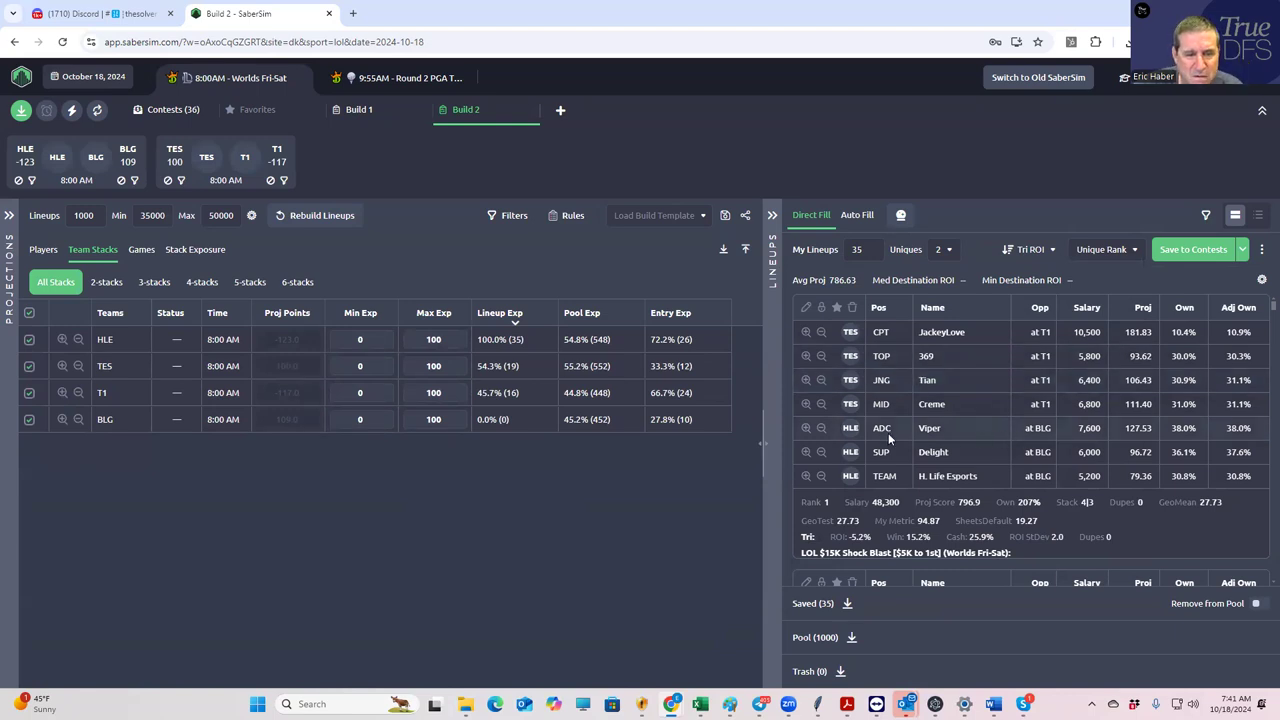
click(1120, 250)
Step: Select only the $3.3K Triumphant Warrior contest as the save target and save the lineup to it
click(1243, 252)
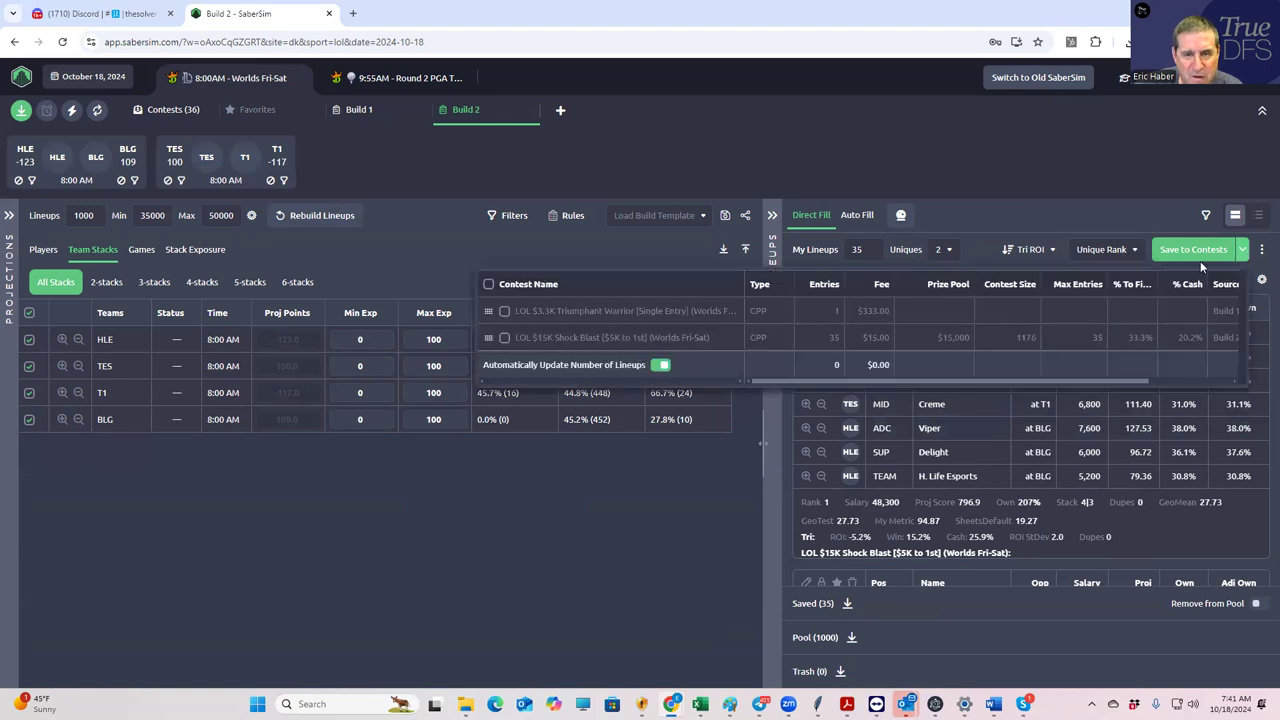
click(503, 311)
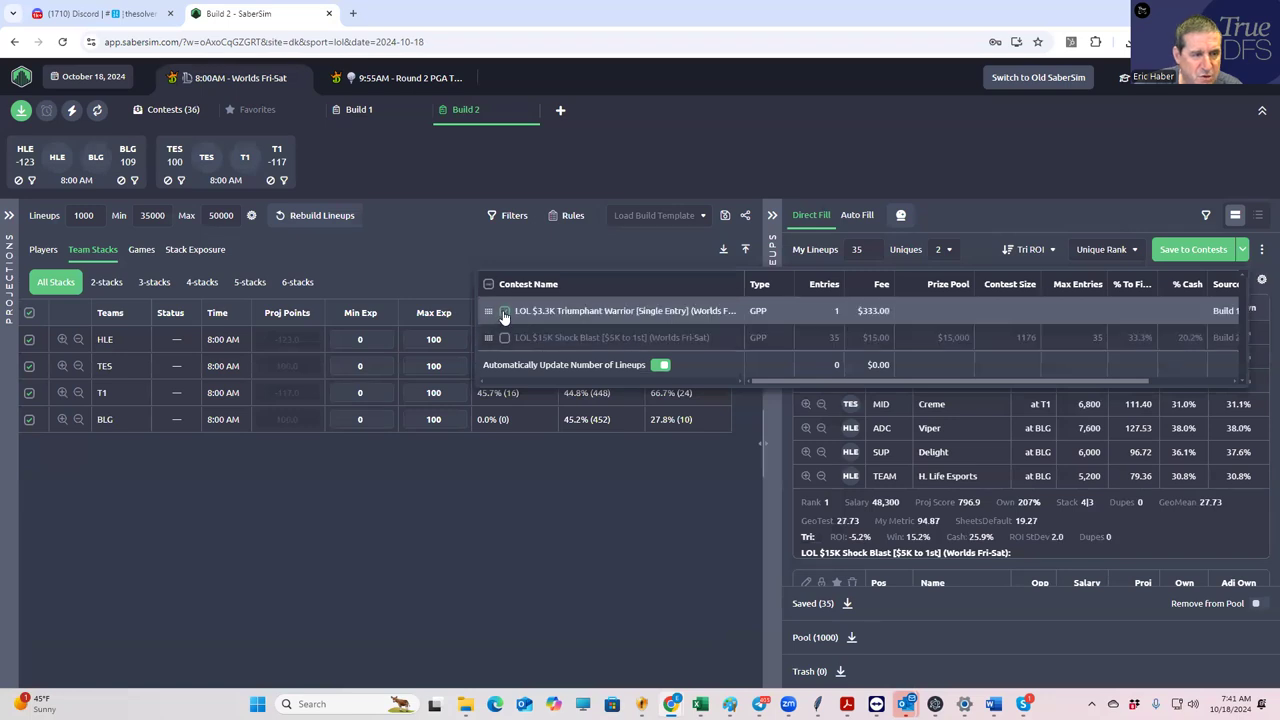
click(1215, 249)
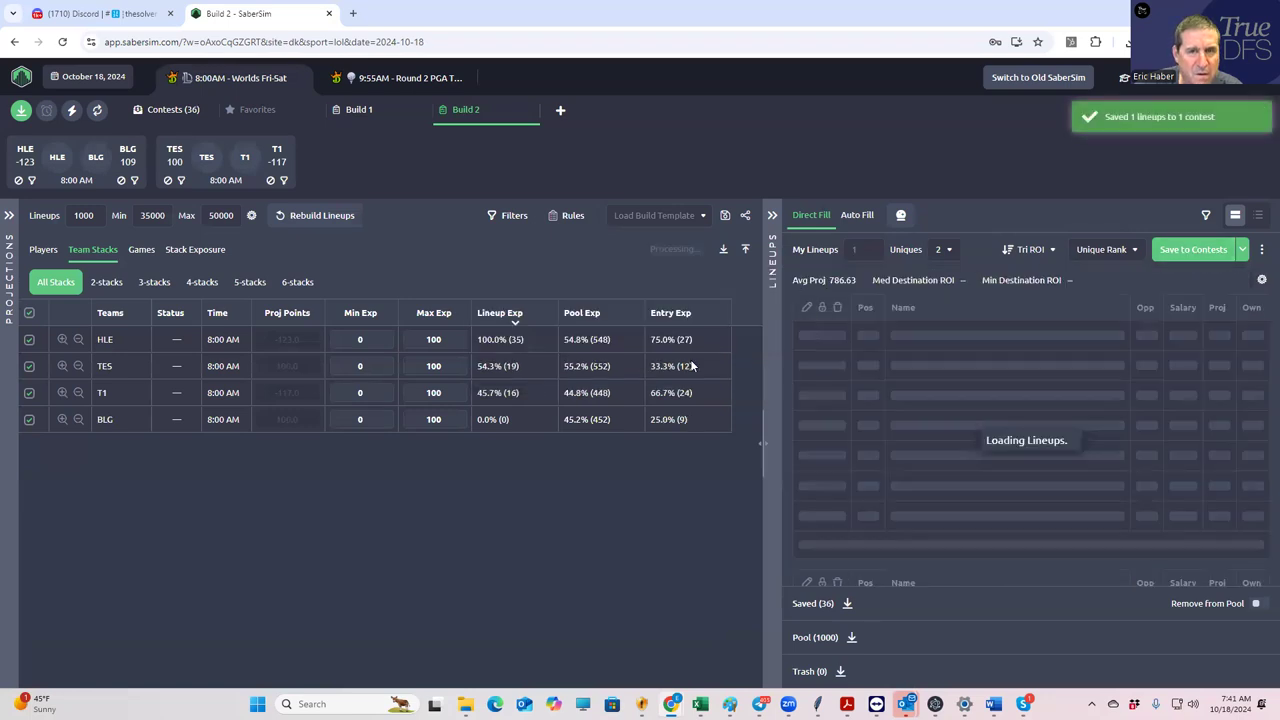
Step: Export the saved lineup entries and upload entries_dk_lol_2024-10-18_800am_worlds fri-sat (1) from Downloads to DraftKings
click(22, 112)
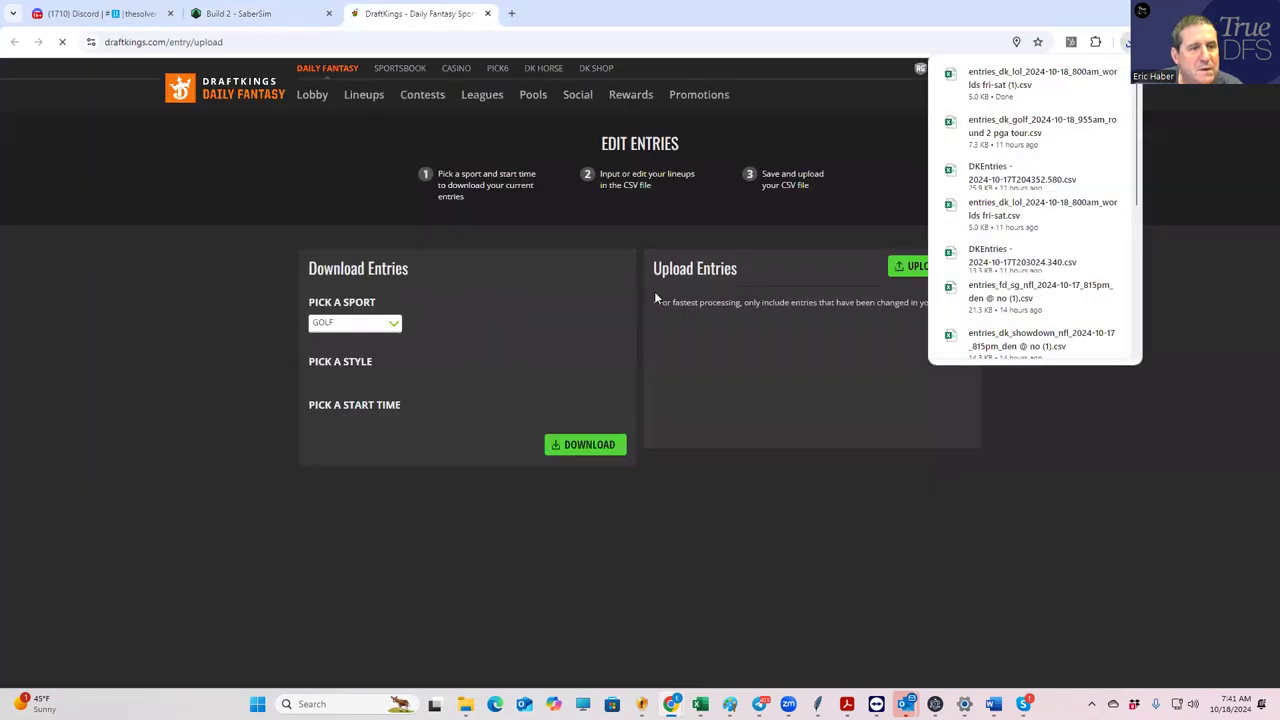
click(895, 270)
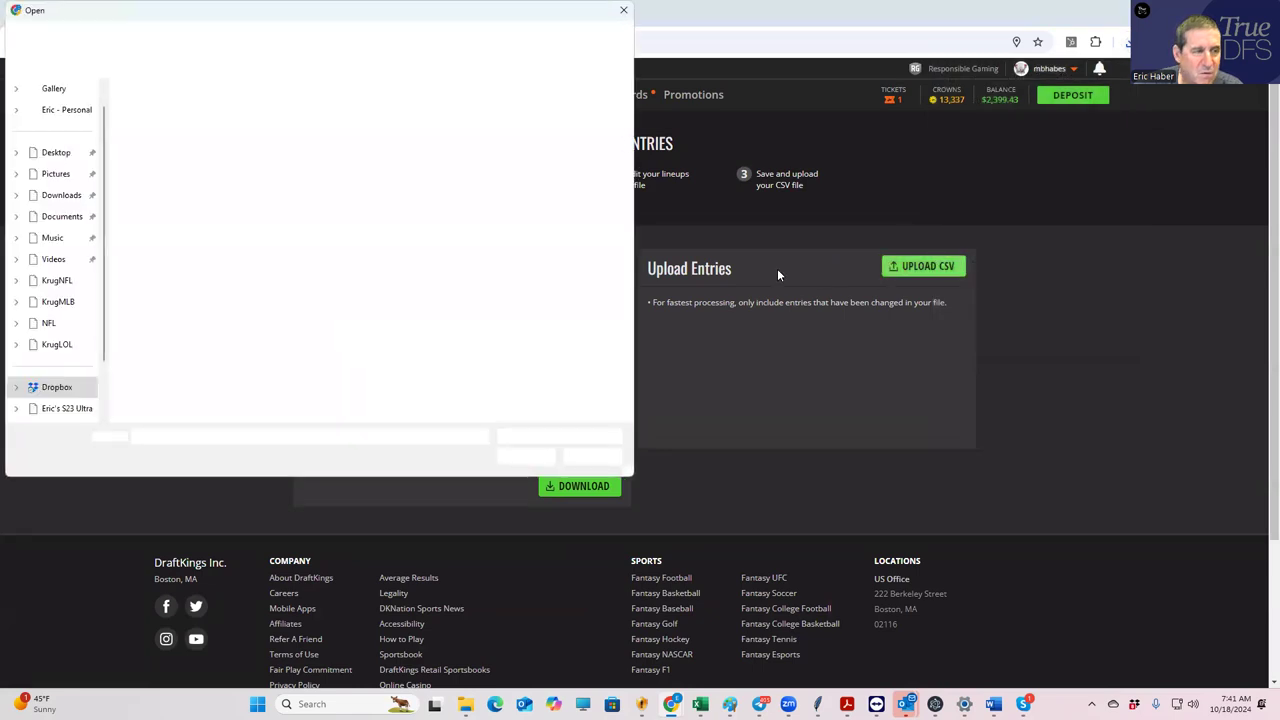
click(55, 197)
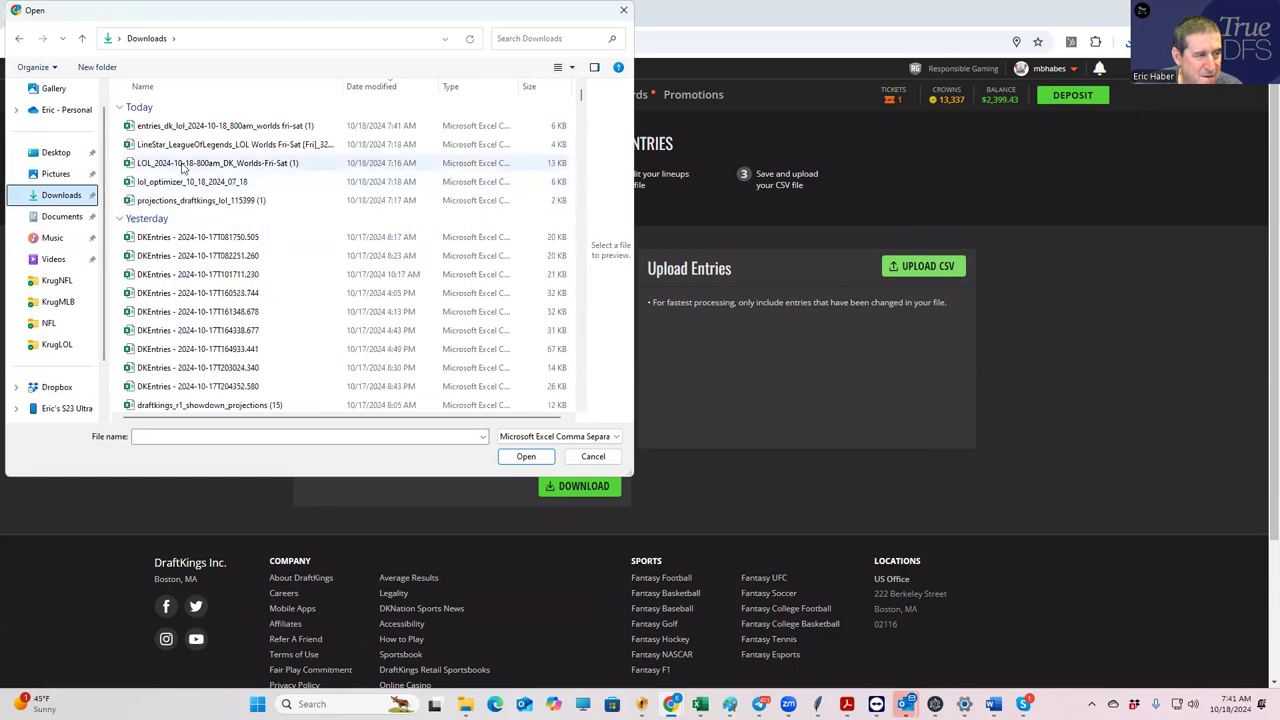
click(185, 129)
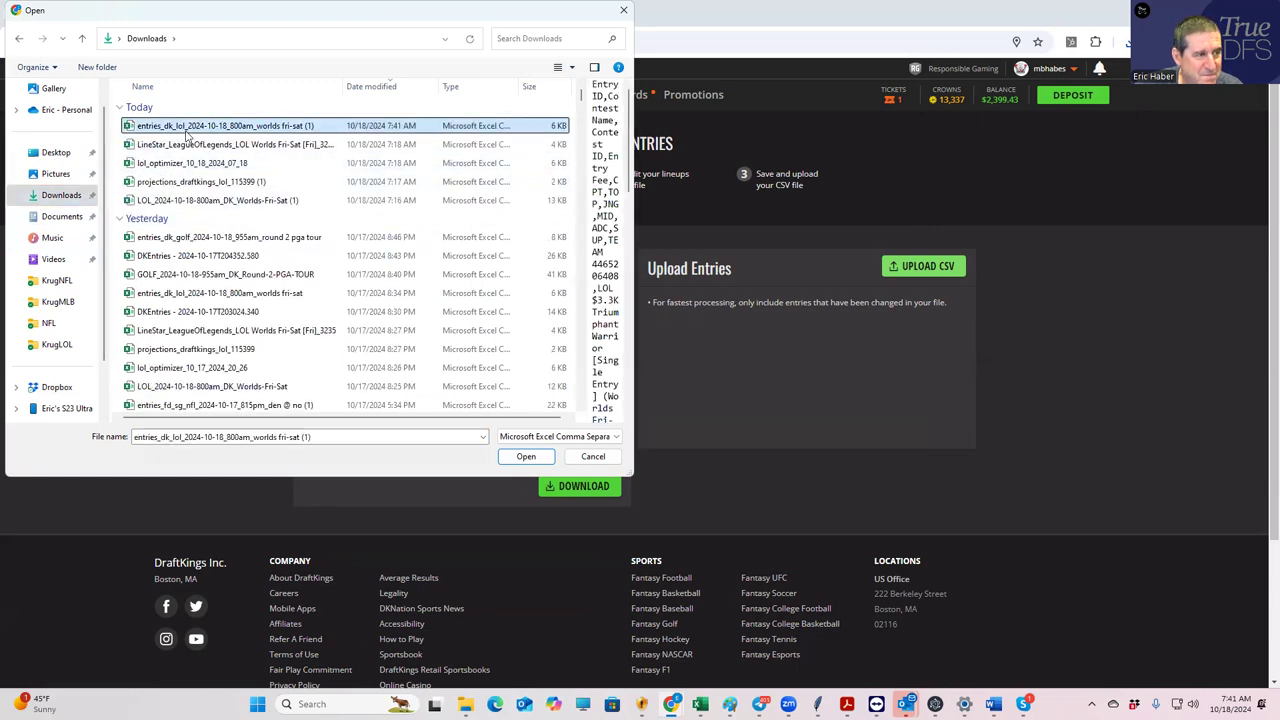
click(526, 456)
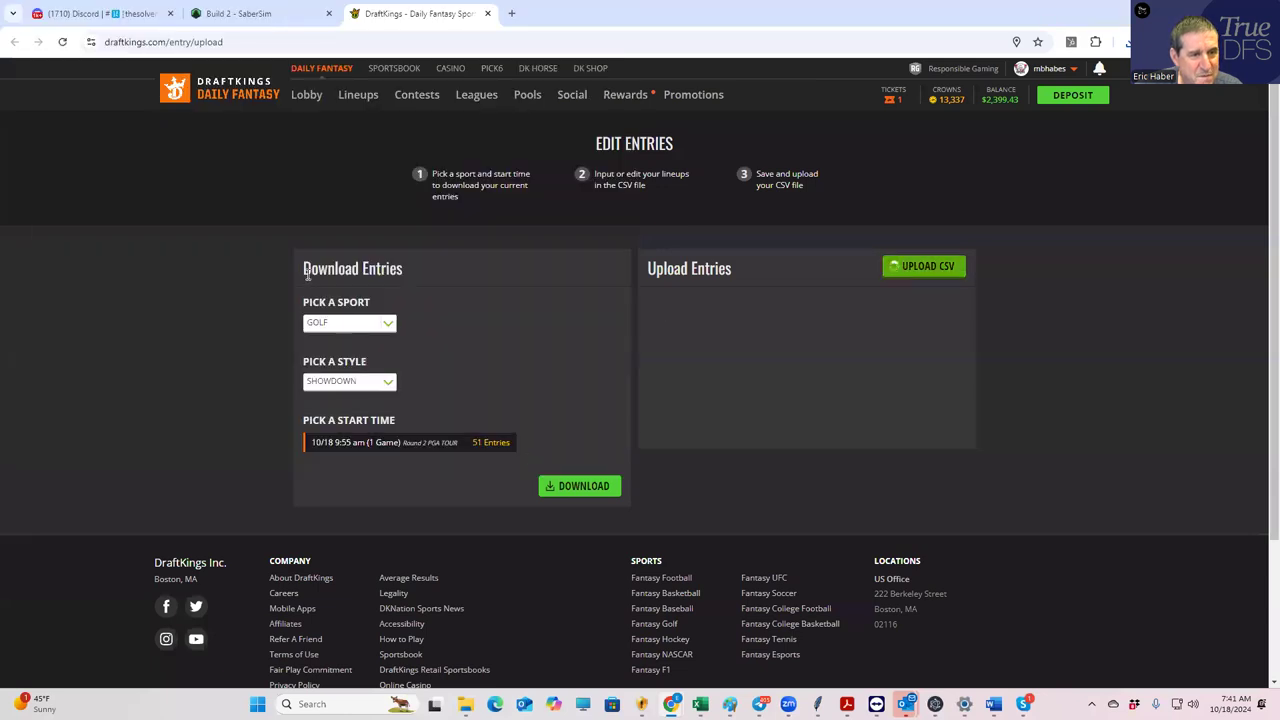
Step: Sort the upcoming DraftKings contests by entry fee and open the LOL $3.3K Triumphant Warrior entry's lineup
click(416, 95)
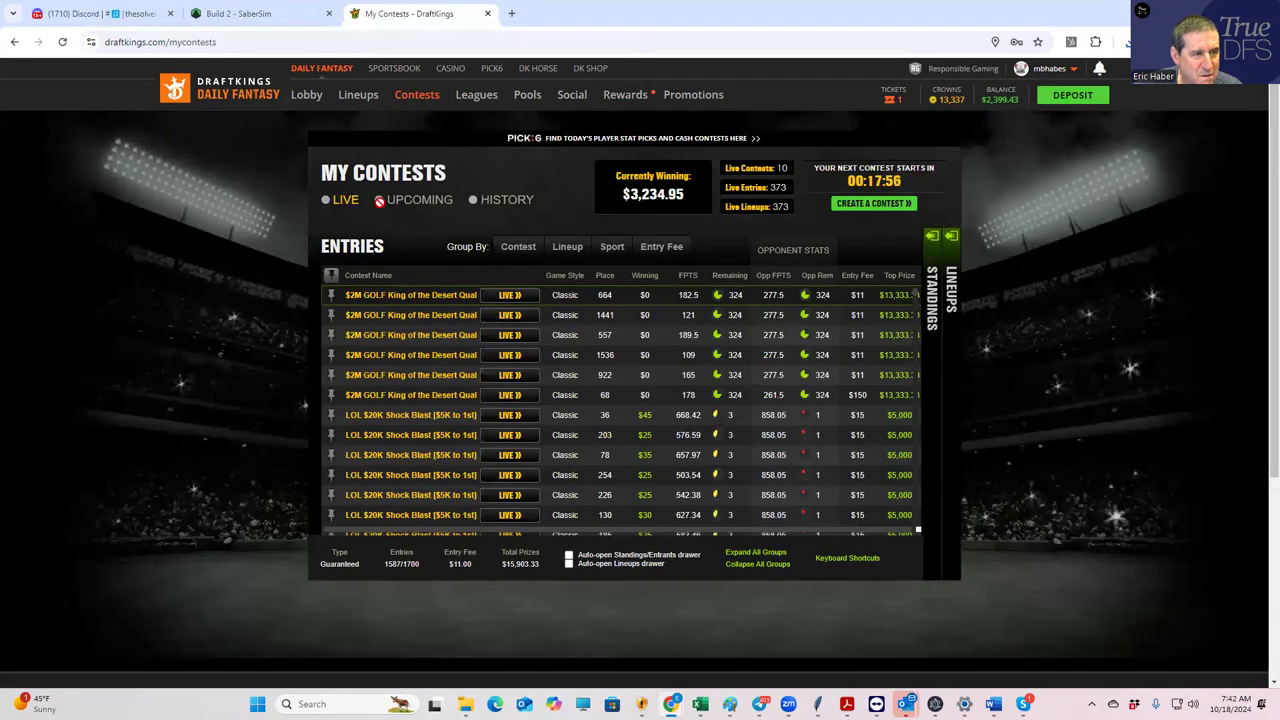
click(381, 205)
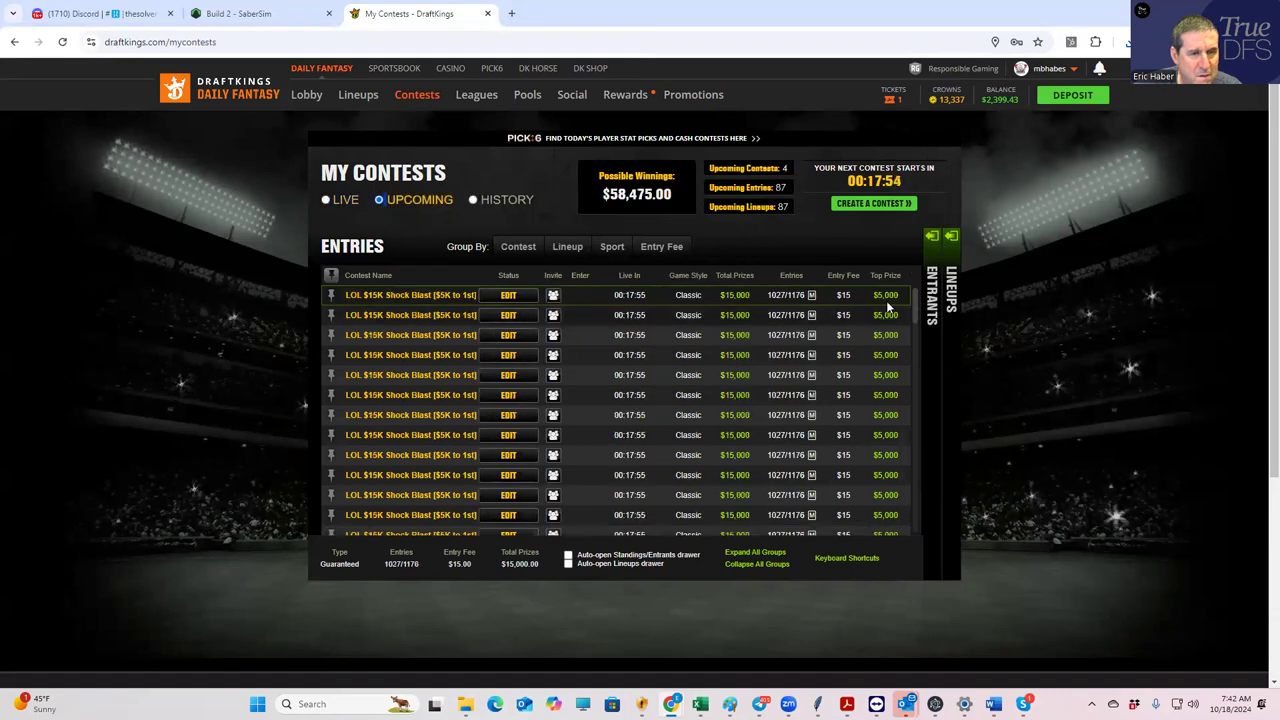
scroll(865, 340, down, 1)
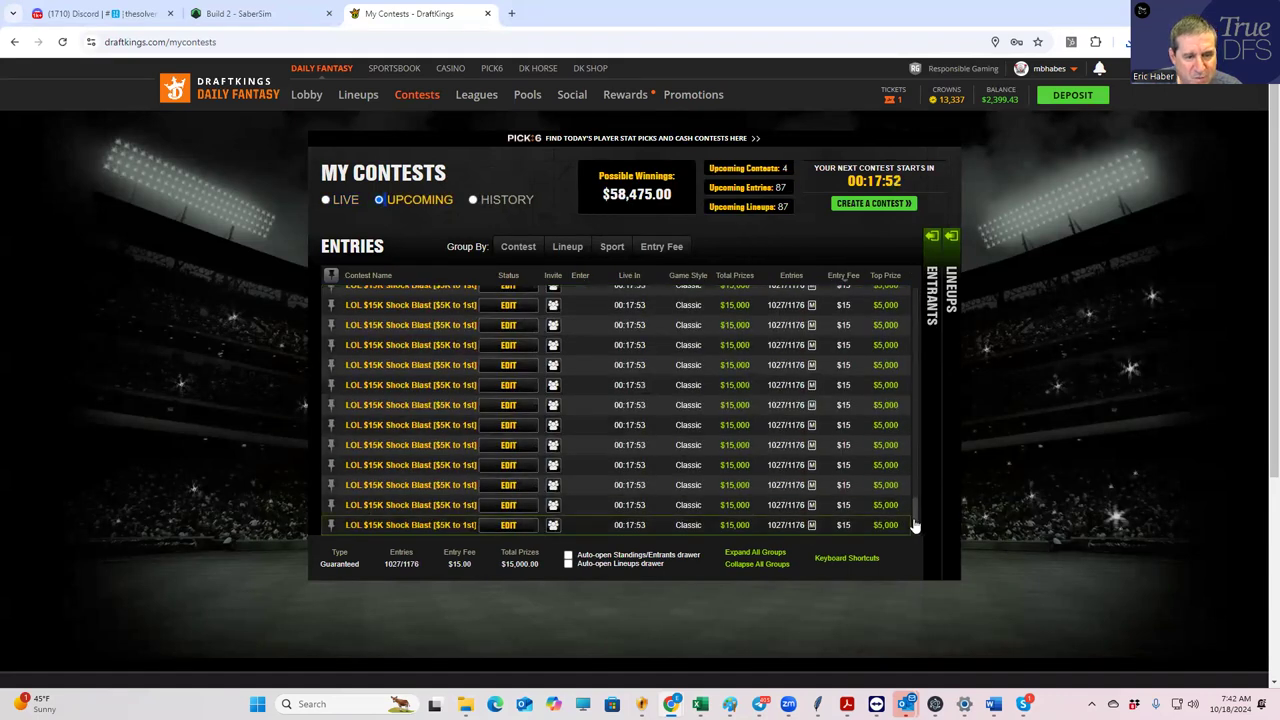
drag(915, 528, 921, 295)
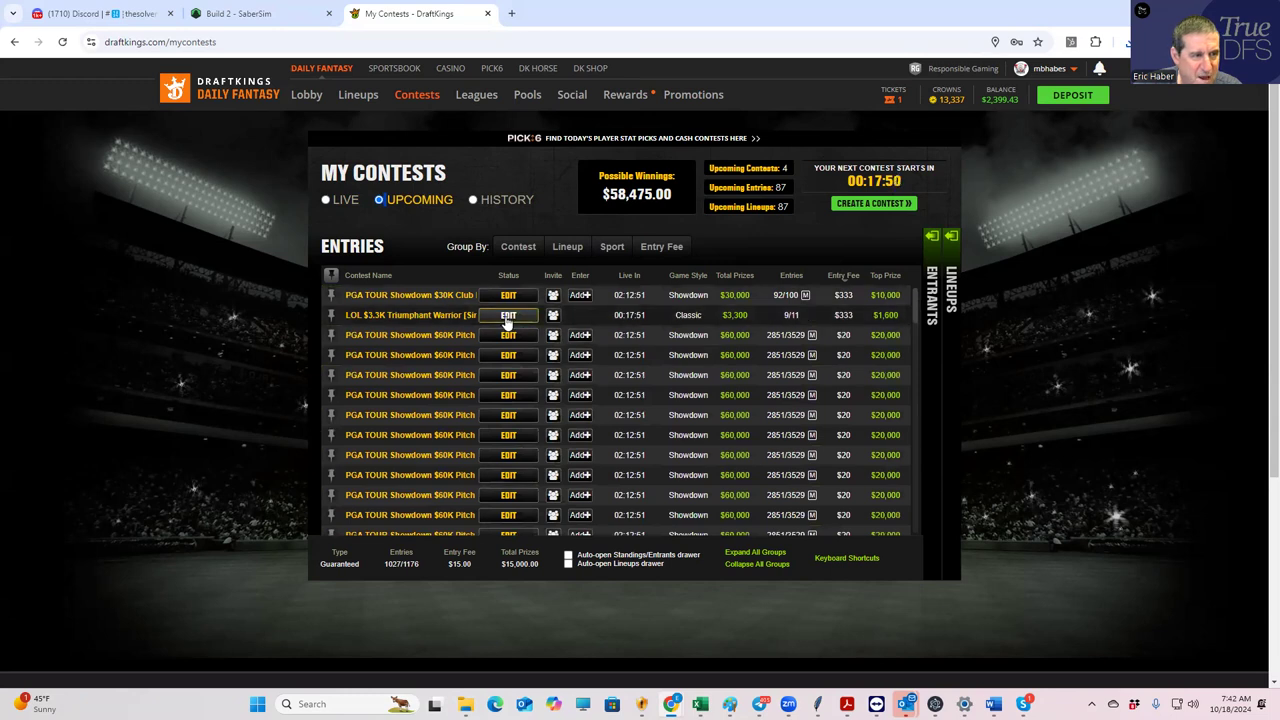
click(447, 318)
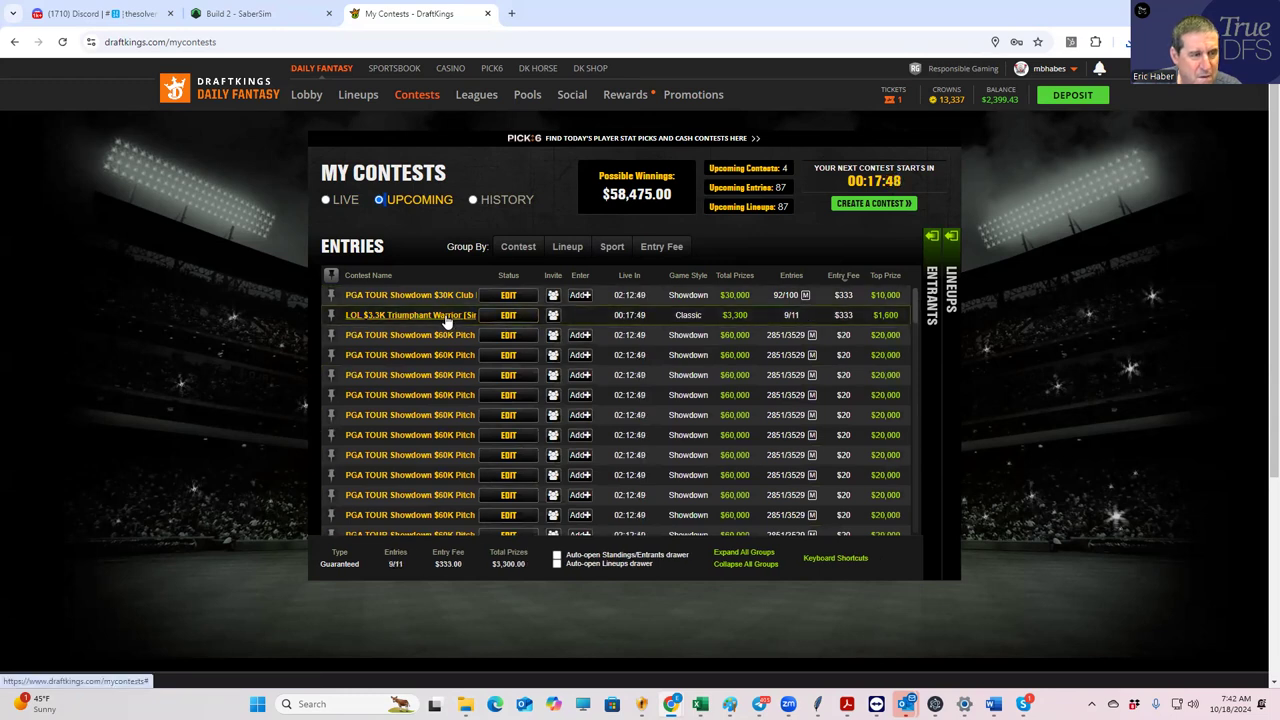
click(497, 316)
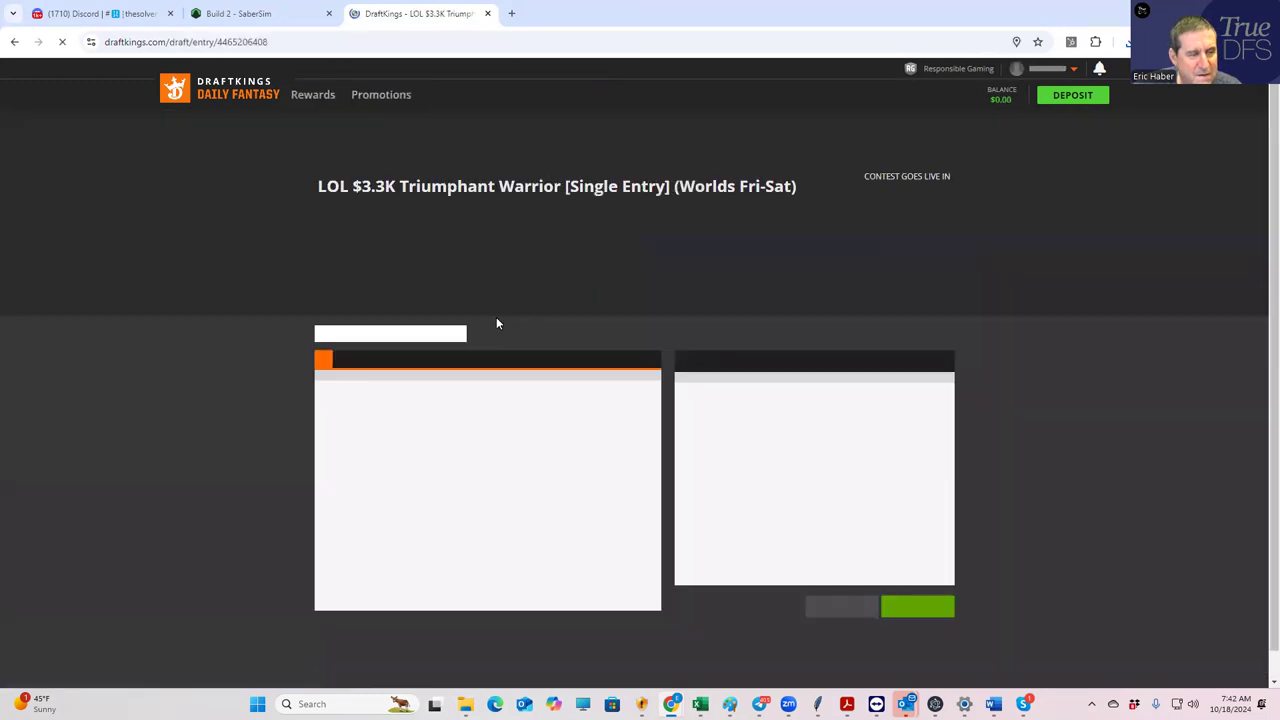